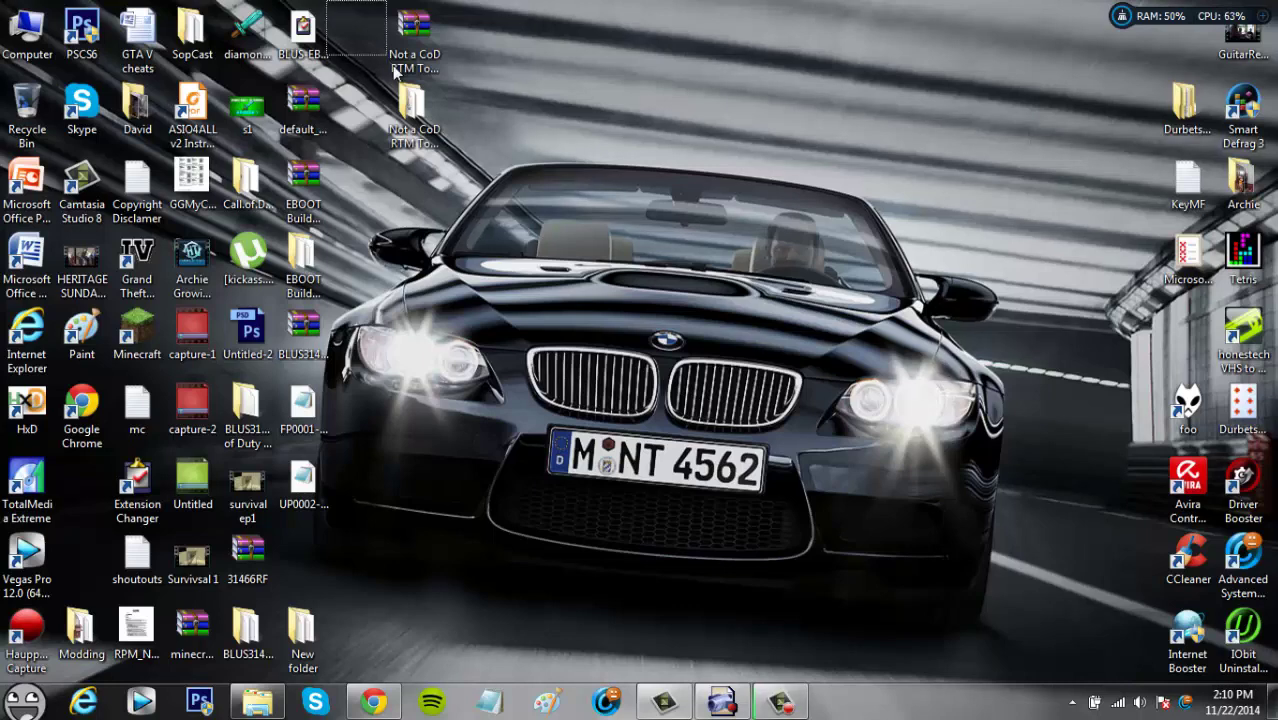
{"action": "left_click_drag", "start_coordinate": [395, 68], "coordinate": [398, 268]}
{"action": "left_click_drag", "start_coordinate": [342, 1], "coordinate": [376, 545]}
Switch to Chrome and search The Pirate Bay for "advanced warfare ps3"
{"action": "left_click", "coordinate": [373, 702]}
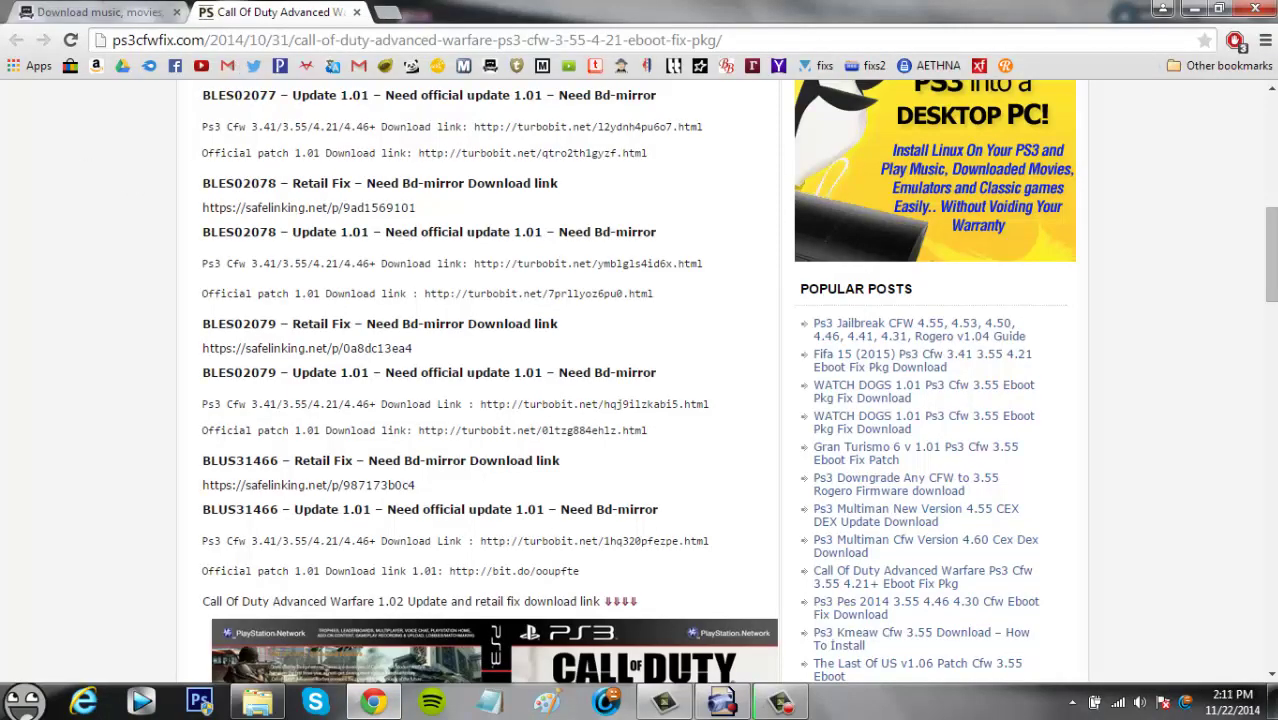
{"action": "key", "text": "ctrl+Tab"}
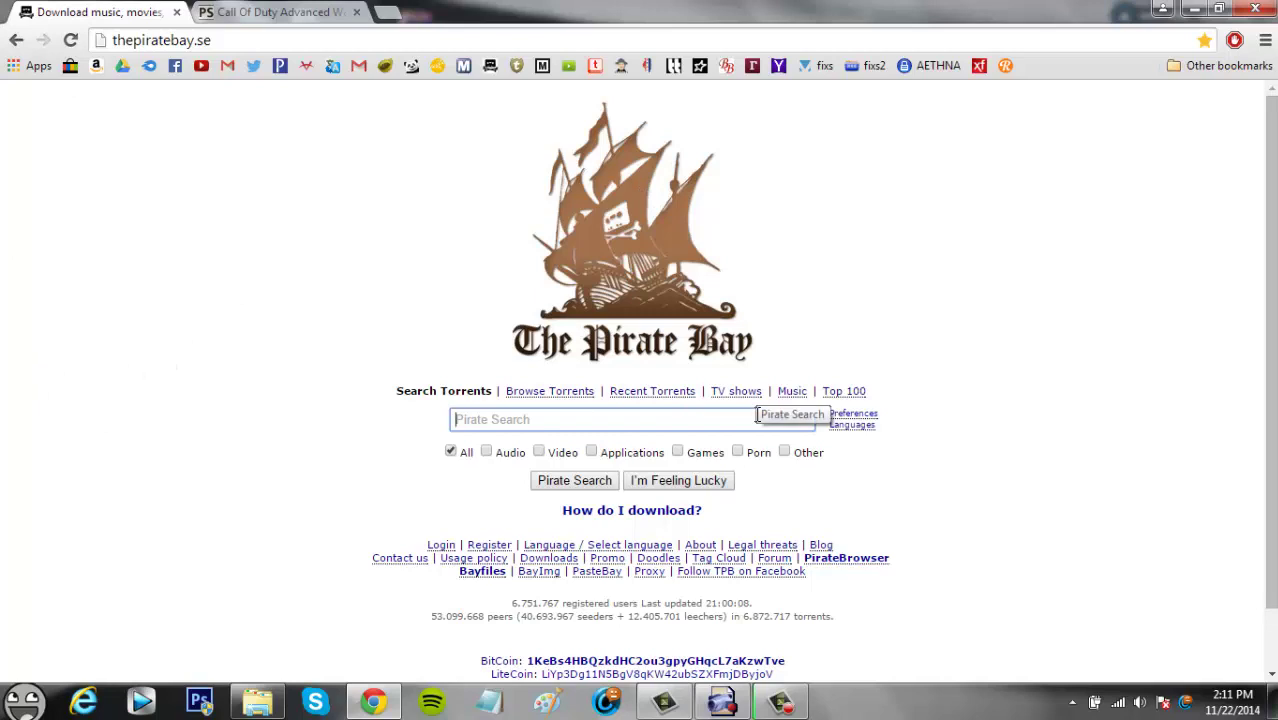
{"action": "type", "text": "a"}
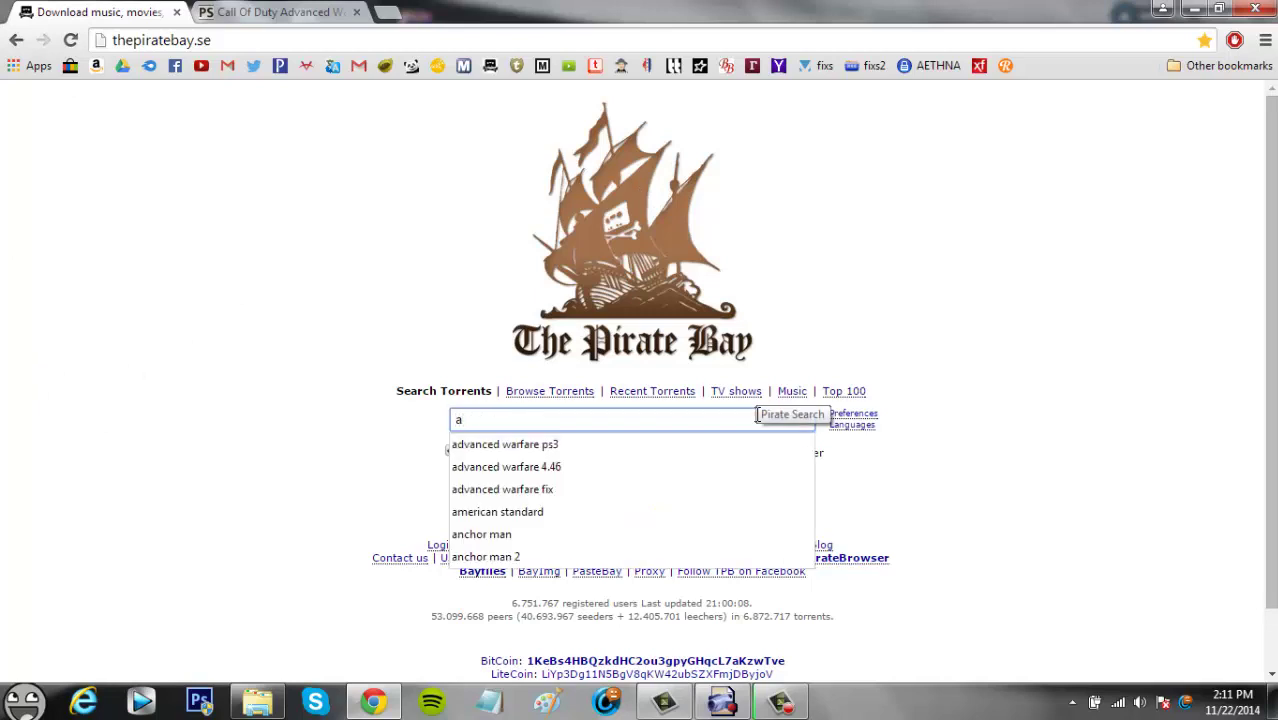
{"action": "key", "text": "Down"}
{"action": "key", "text": "Return"}
{"action": "key", "text": "Return"}
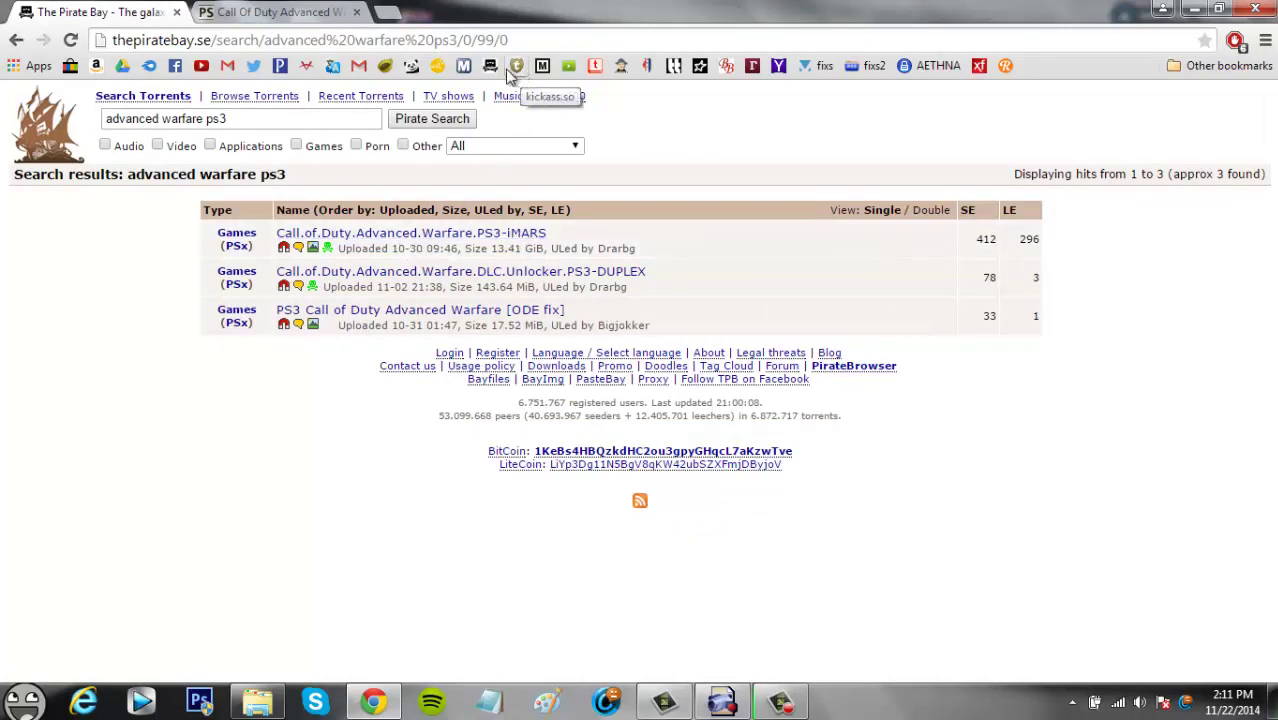
View the Call.of.Duty.Advanced.Warfare.PS3-iMARS torrent's details page down to its download links, and return to the desktop
{"action": "left_click", "coordinate": [510, 233]}
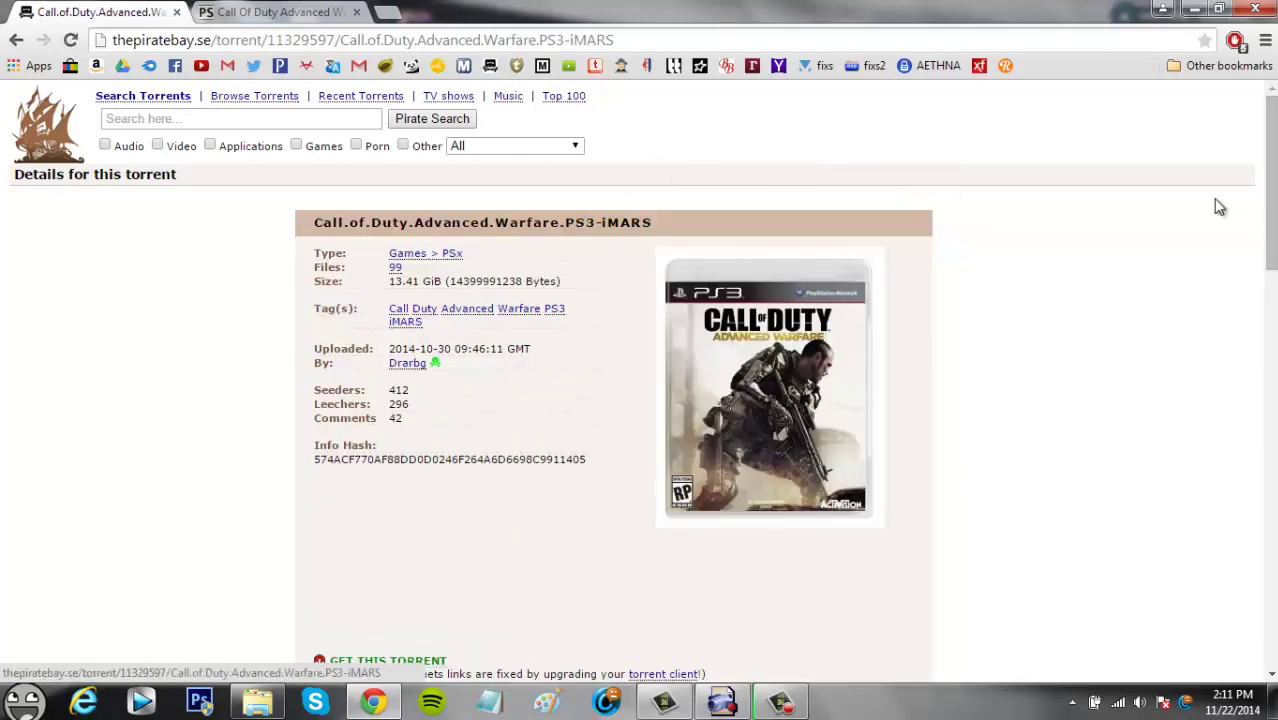
{"action": "left_click_drag", "start_coordinate": [1271, 200], "coordinate": [1271, 332]}
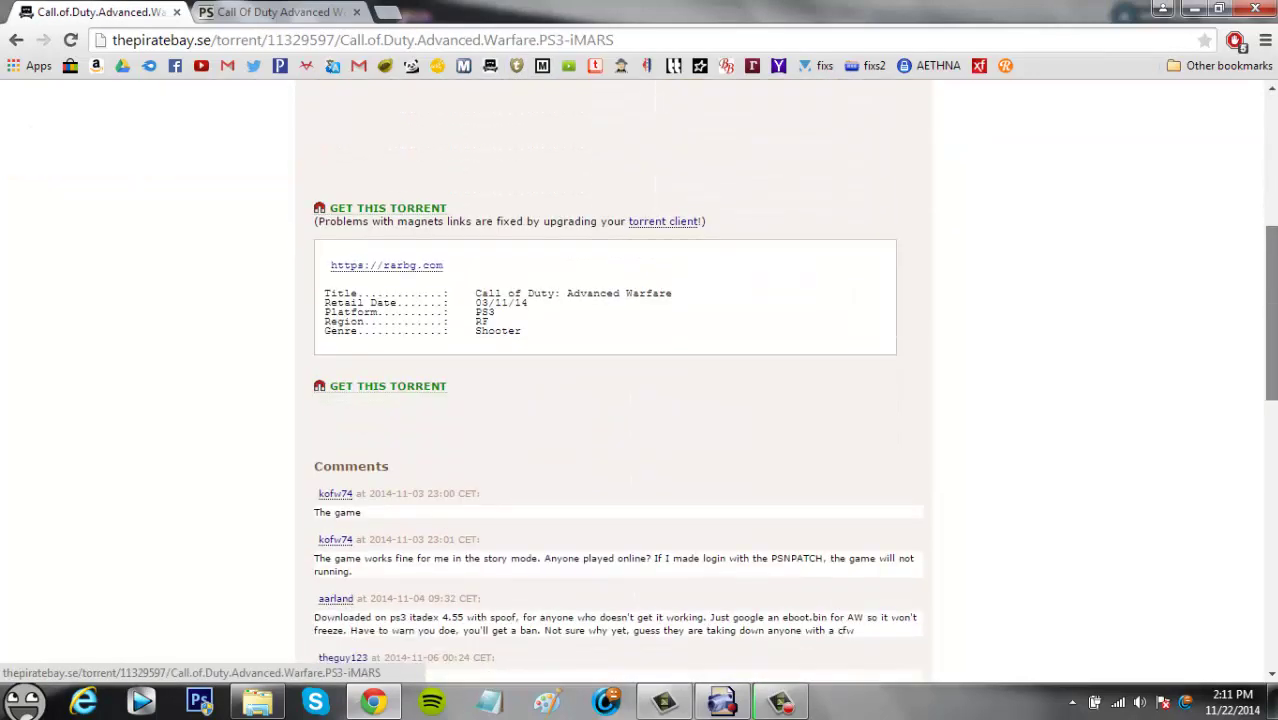
{"action": "scroll", "coordinate": [853, 171], "scroll_direction": "up", "scroll_amount": 1}
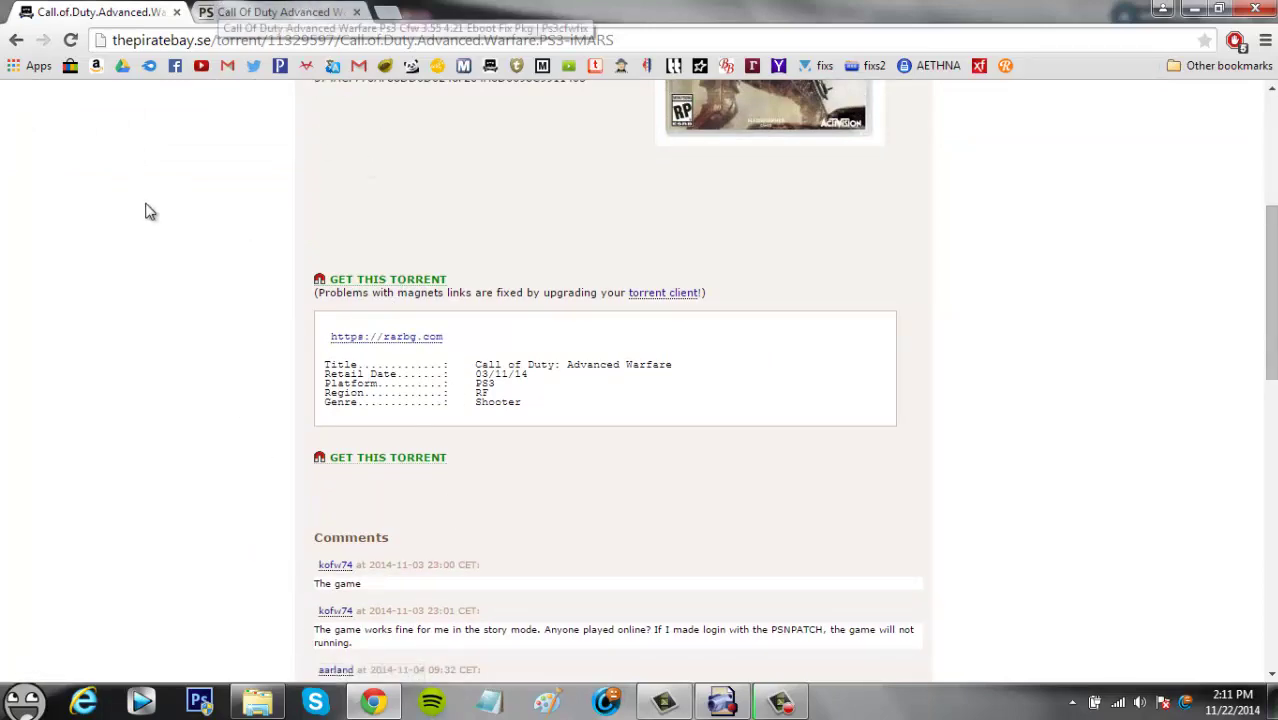
{"action": "left_click", "coordinate": [262, 12]}
{"action": "left_click", "coordinate": [363, 688]}
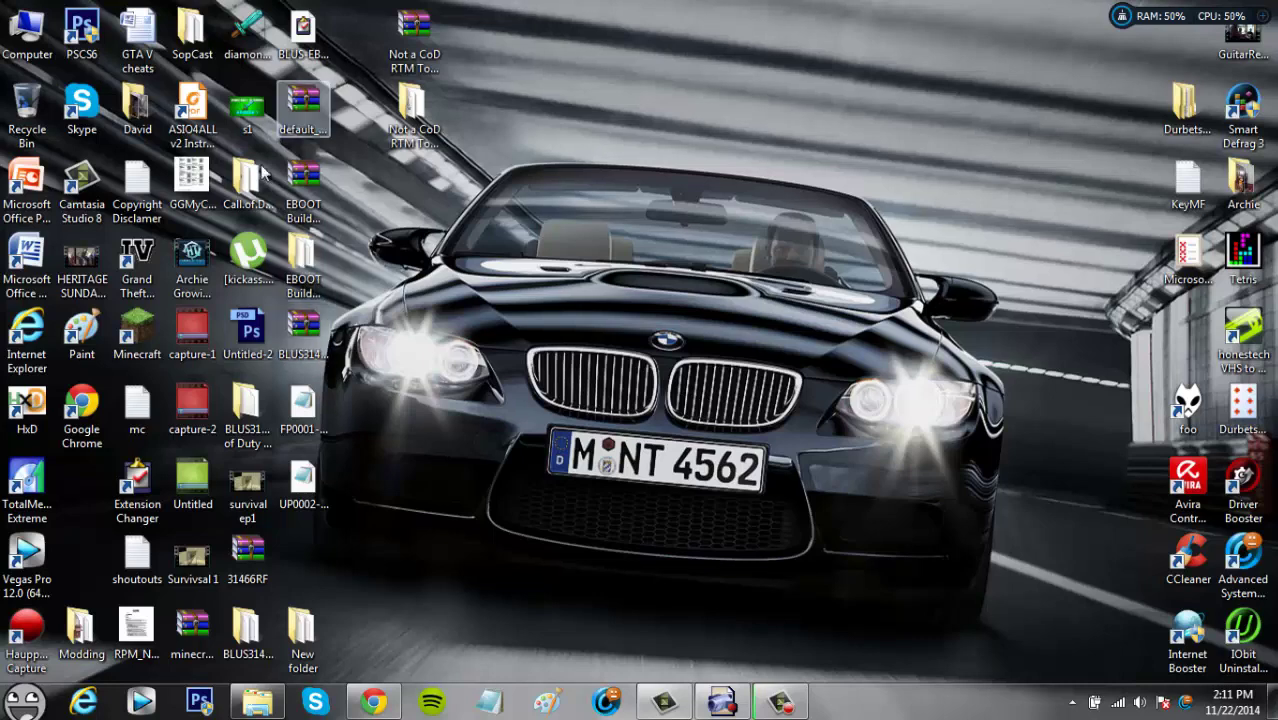
Move the Call.of.Duty.Advanced.Warfare.PS3-iMARS folder to a free area of the desktop and open it to view its files
{"action": "left_click", "coordinate": [192, 258]}
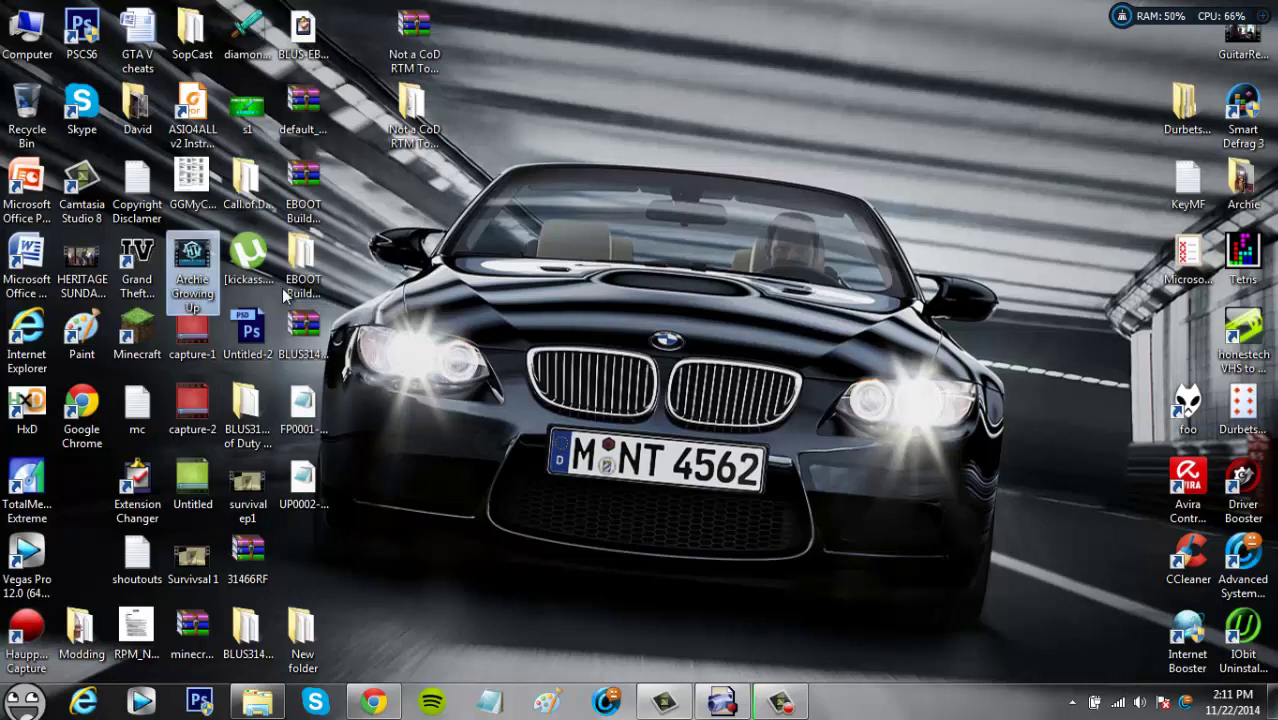
{"action": "left_click", "coordinate": [245, 185]}
{"action": "mouse_move", "coordinate": [256, 250]}
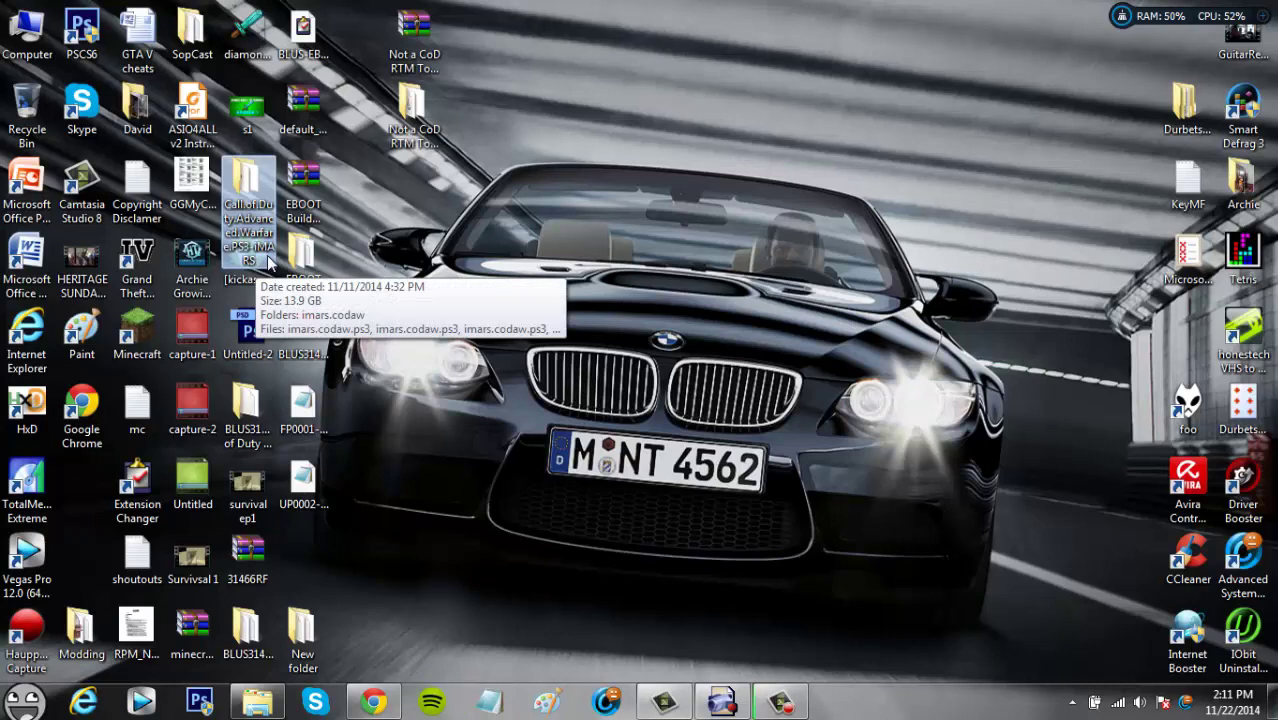
{"action": "left_click_drag", "start_coordinate": [250, 180], "coordinate": [632, 250]}
{"action": "double_click", "coordinate": [632, 252]}
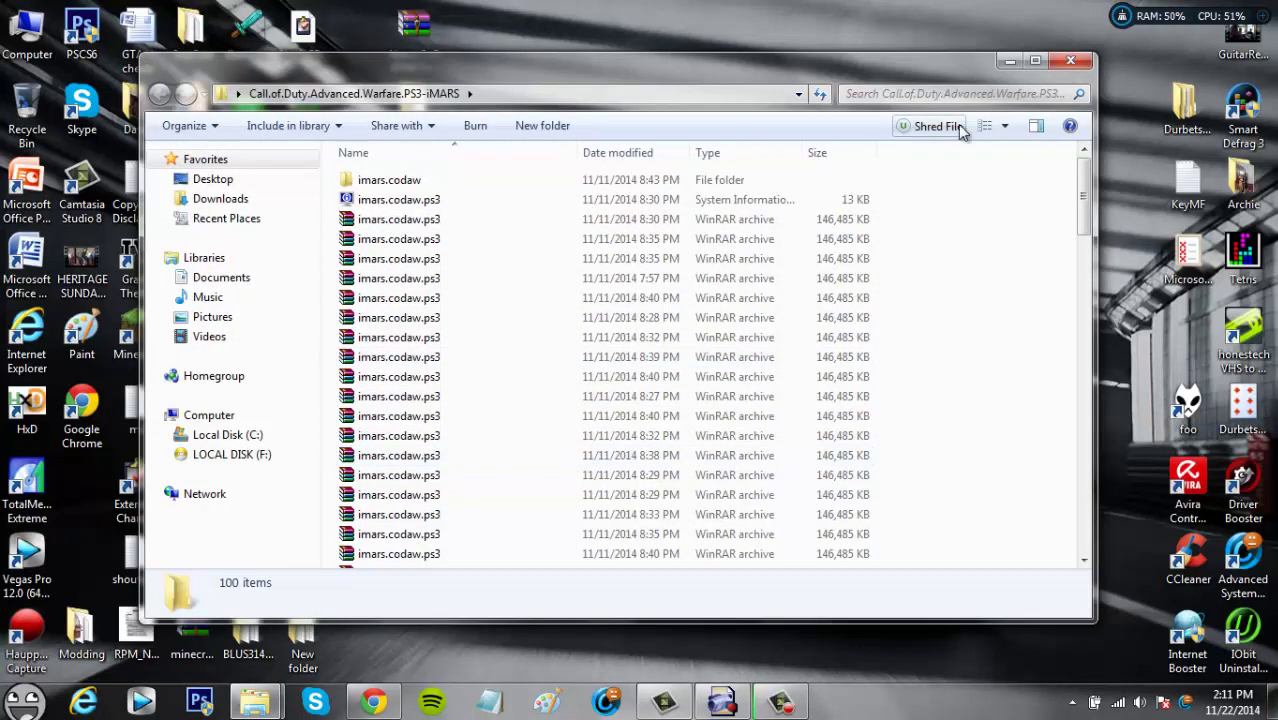
{"action": "scroll", "coordinate": [1100, 536], "scroll_direction": "down", "scroll_amount": 15}
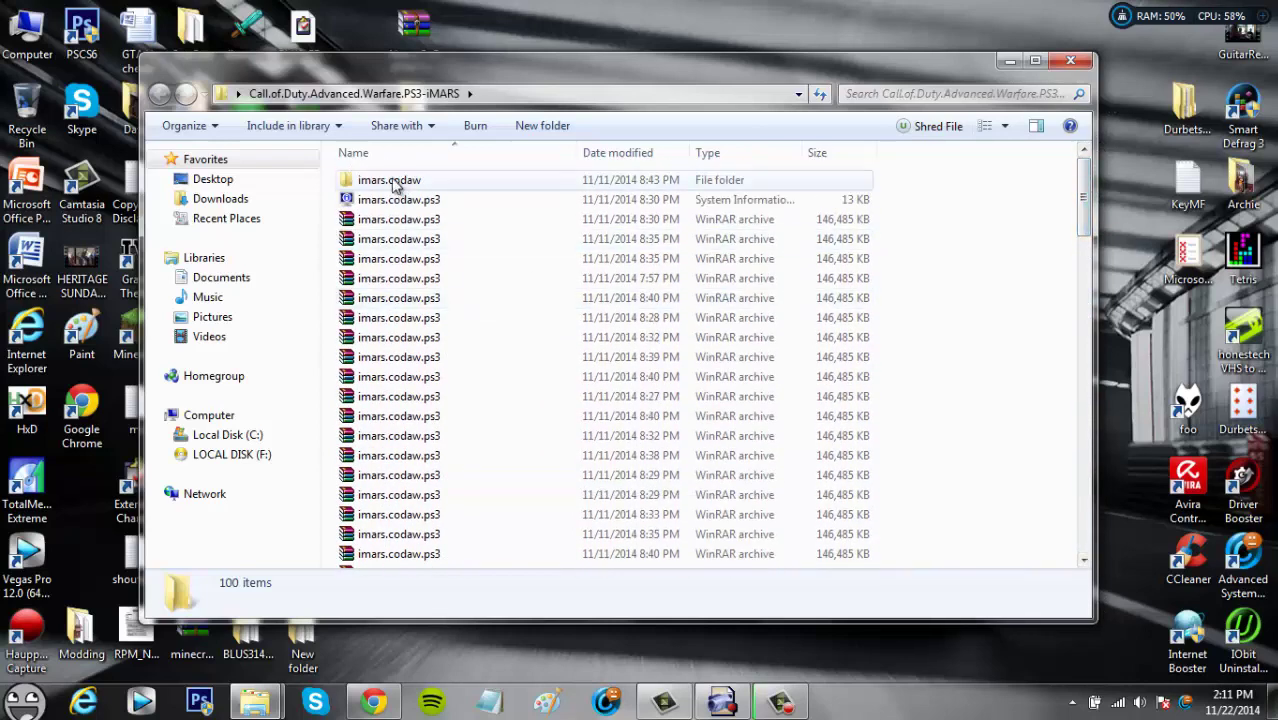
Select the imars.codaw.ps3 WinRAR archives, leaving out the imars.codaw folder and the system information file, and look through the whole file list
{"action": "key", "text": "ctrl+a"}
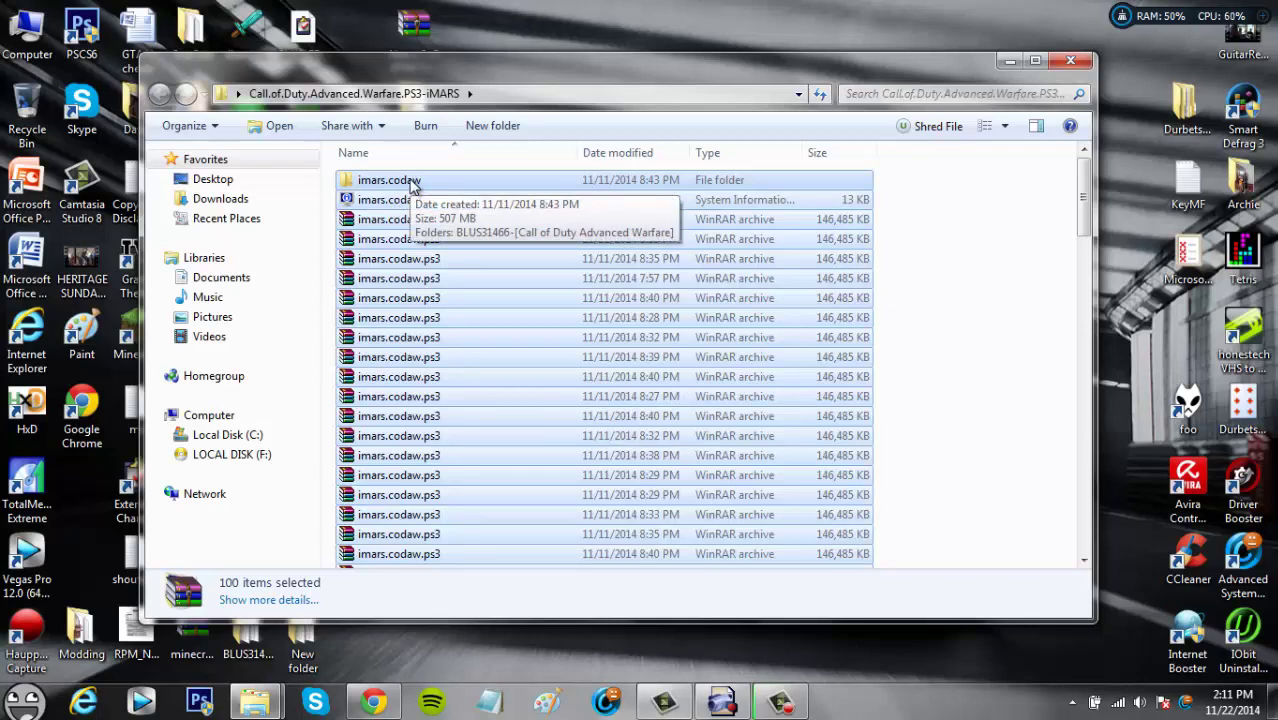
{"action": "left_click", "coordinate": [405, 180], "text": "ctrl"}
{"action": "left_click", "coordinate": [400, 199], "text": "ctrl"}
{"action": "left_click_drag", "start_coordinate": [1086, 194], "coordinate": [1093, 342]}
{"action": "left_click_drag", "start_coordinate": [330, 208], "coordinate": [443, 562]}
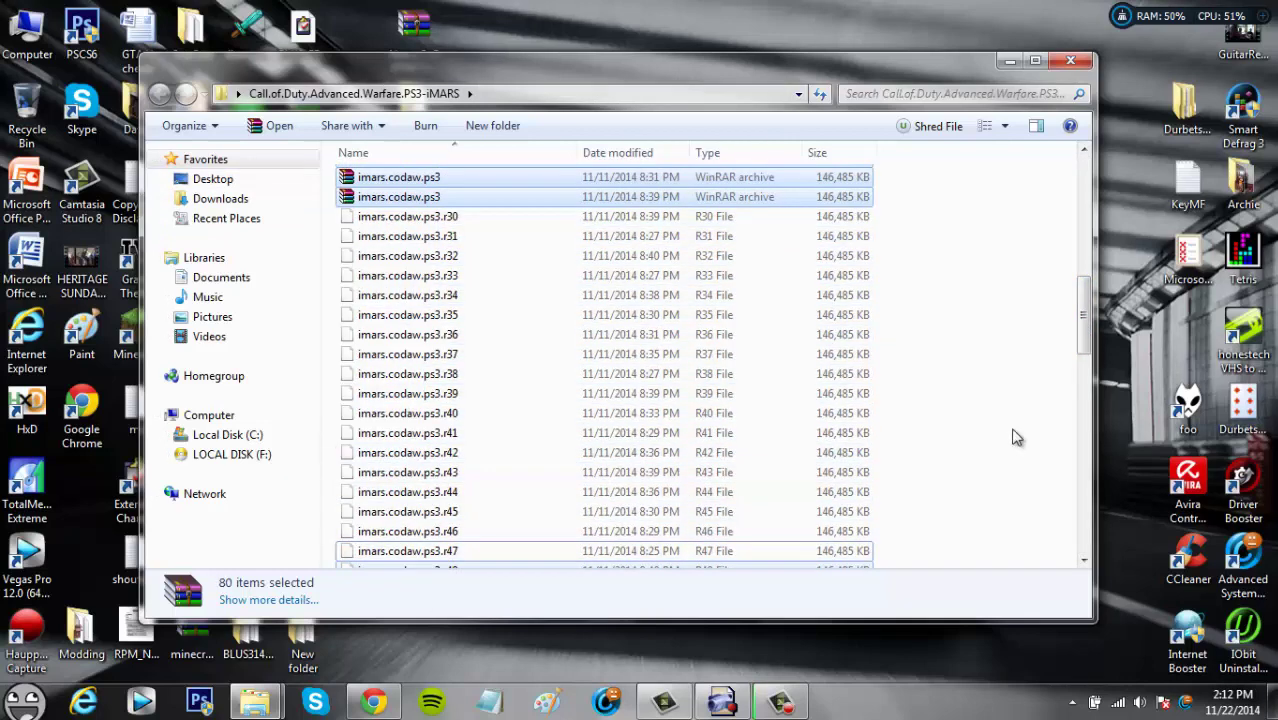
{"action": "left_click_drag", "start_coordinate": [1087, 326], "coordinate": [1084, 408]}
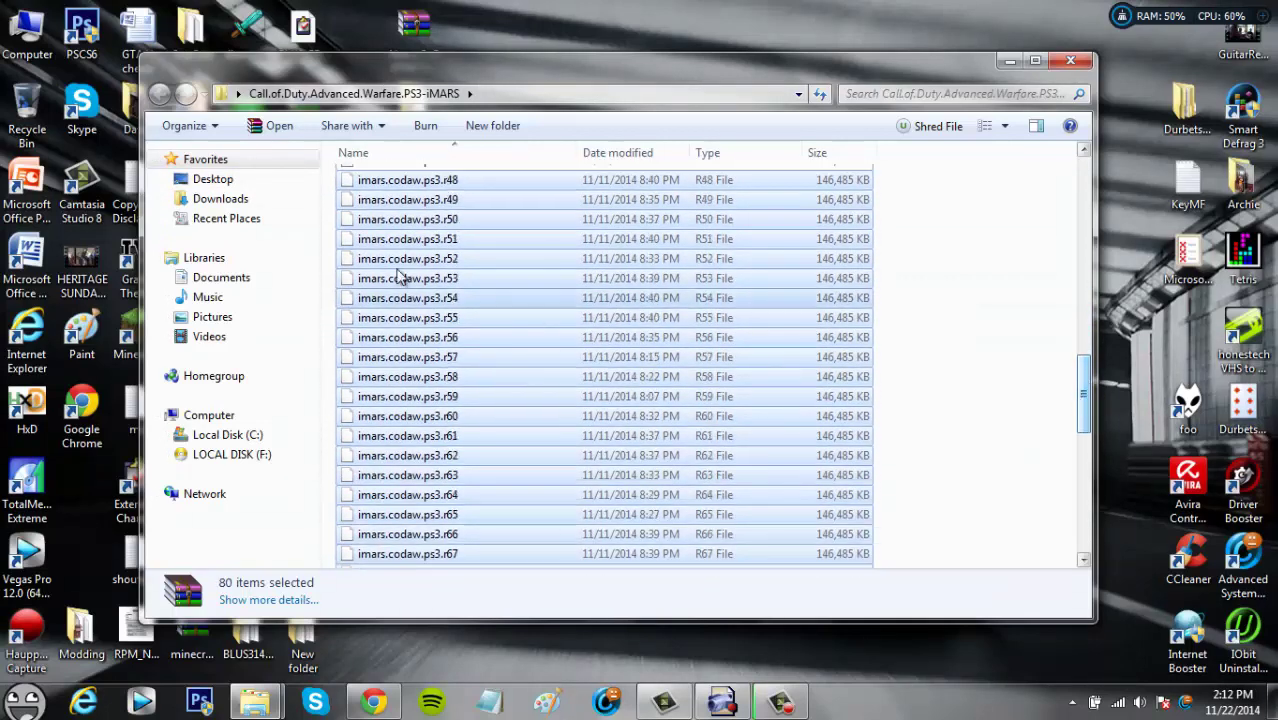
{"action": "left_click_drag", "start_coordinate": [339, 186], "coordinate": [448, 505]}
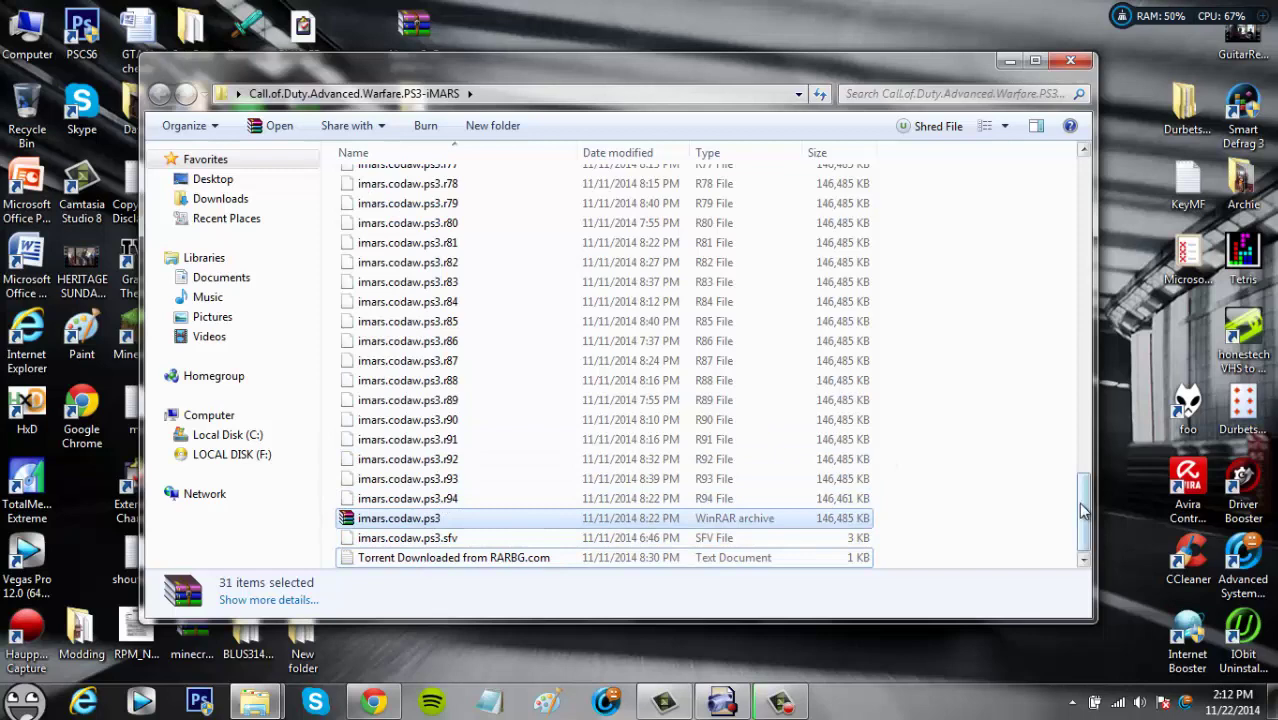
{"action": "mouse_move", "coordinate": [1083, 505]}
{"action": "left_mouse_down"}
{"action": "mouse_move", "coordinate": [1081, 190]}
{"action": "mouse_move", "coordinate": [1082, 520]}
{"action": "left_mouse_up"}
{"action": "left_click_drag", "start_coordinate": [1082, 8], "coordinate": [1051, 156]}
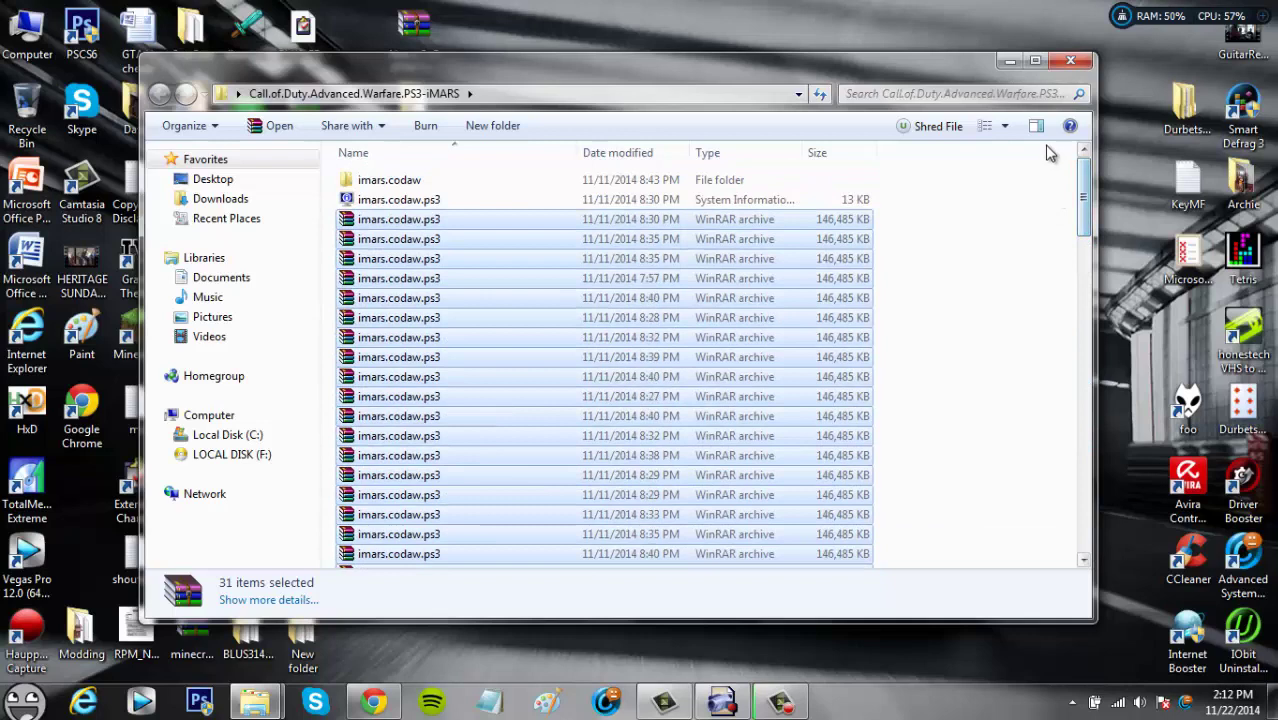
Open the extraction path and options for the selected archives and cancel without extracting
{"action": "right_click", "coordinate": [463, 216]}
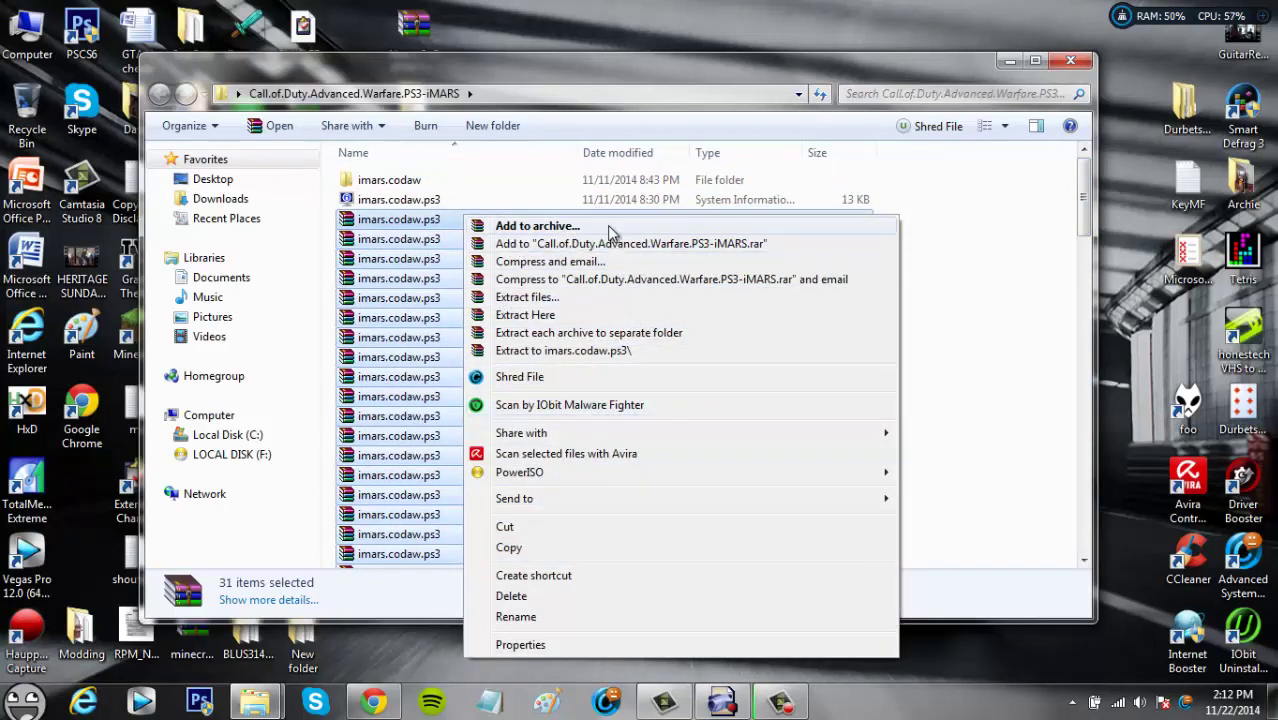
{"action": "left_click", "coordinate": [556, 297]}
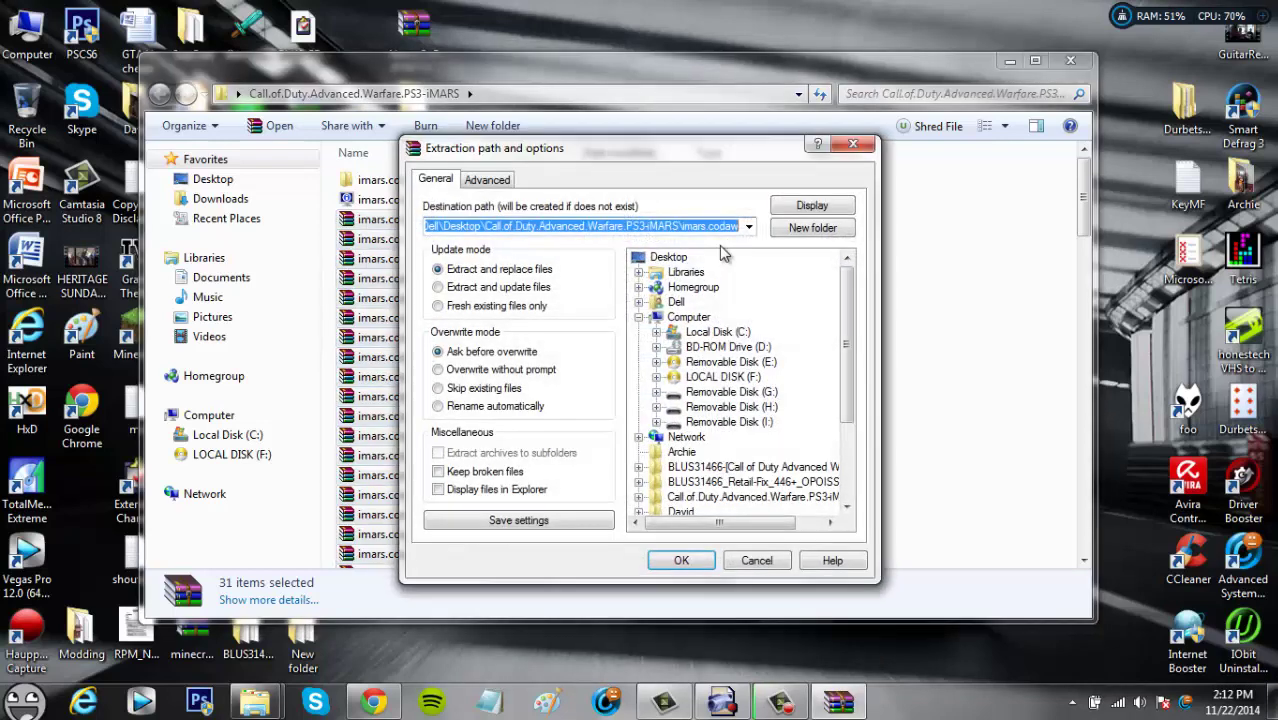
{"action": "left_click", "coordinate": [750, 560]}
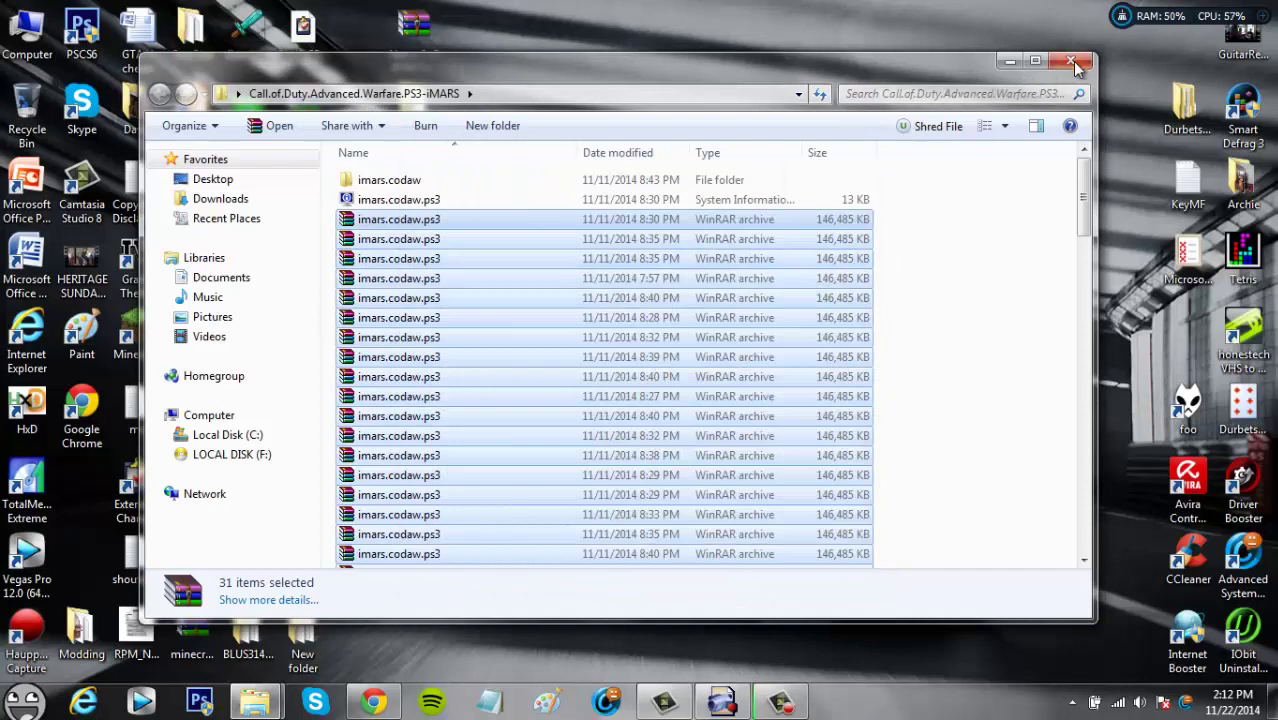
Close the download folder's window and move the Call.of.Duty.Advanced.Warfare.PS3-iMARS folder back among the desktop icons
{"action": "left_click", "coordinate": [1073, 64]}
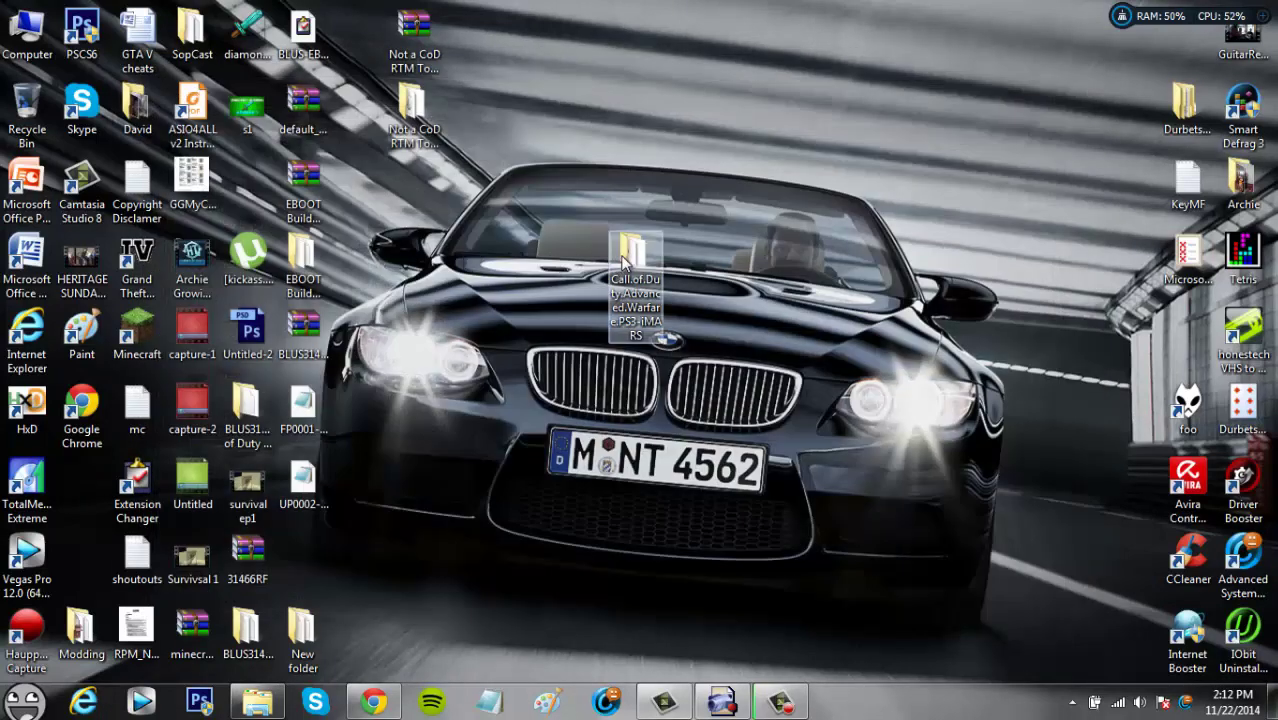
{"action": "left_click_drag", "start_coordinate": [628, 255], "coordinate": [238, 190]}
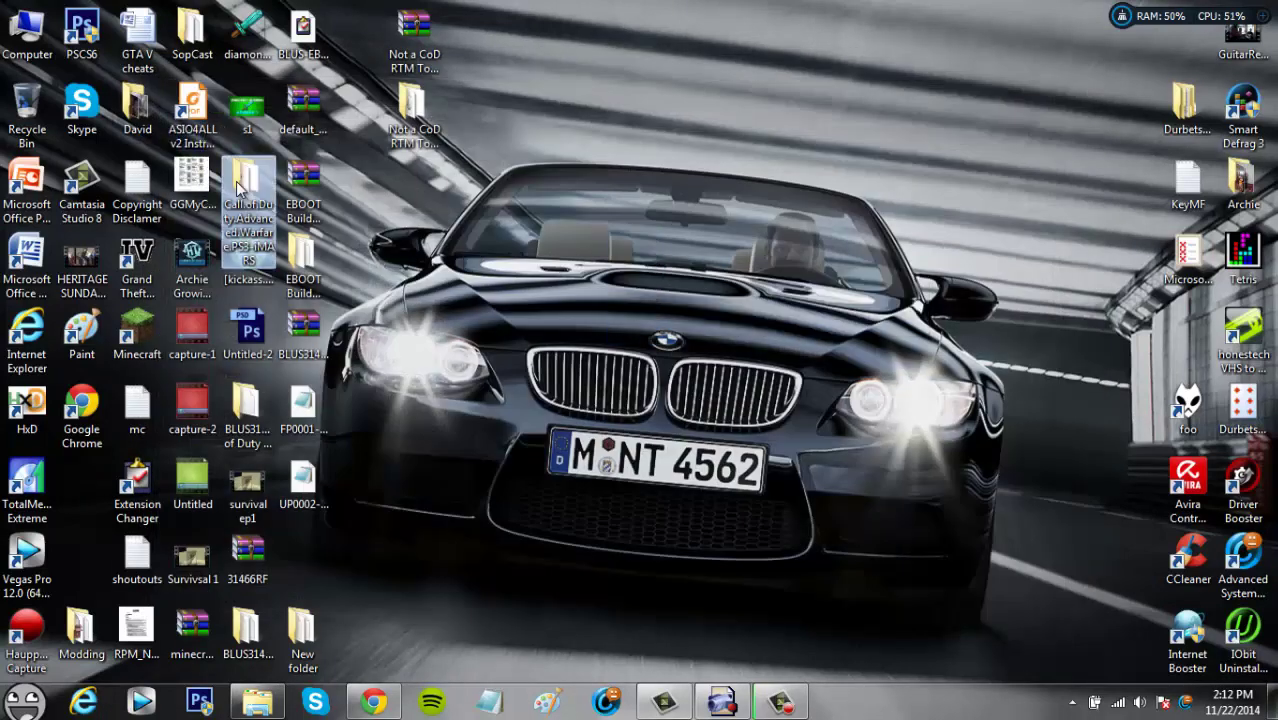
{"action": "left_click", "coordinate": [392, 300]}
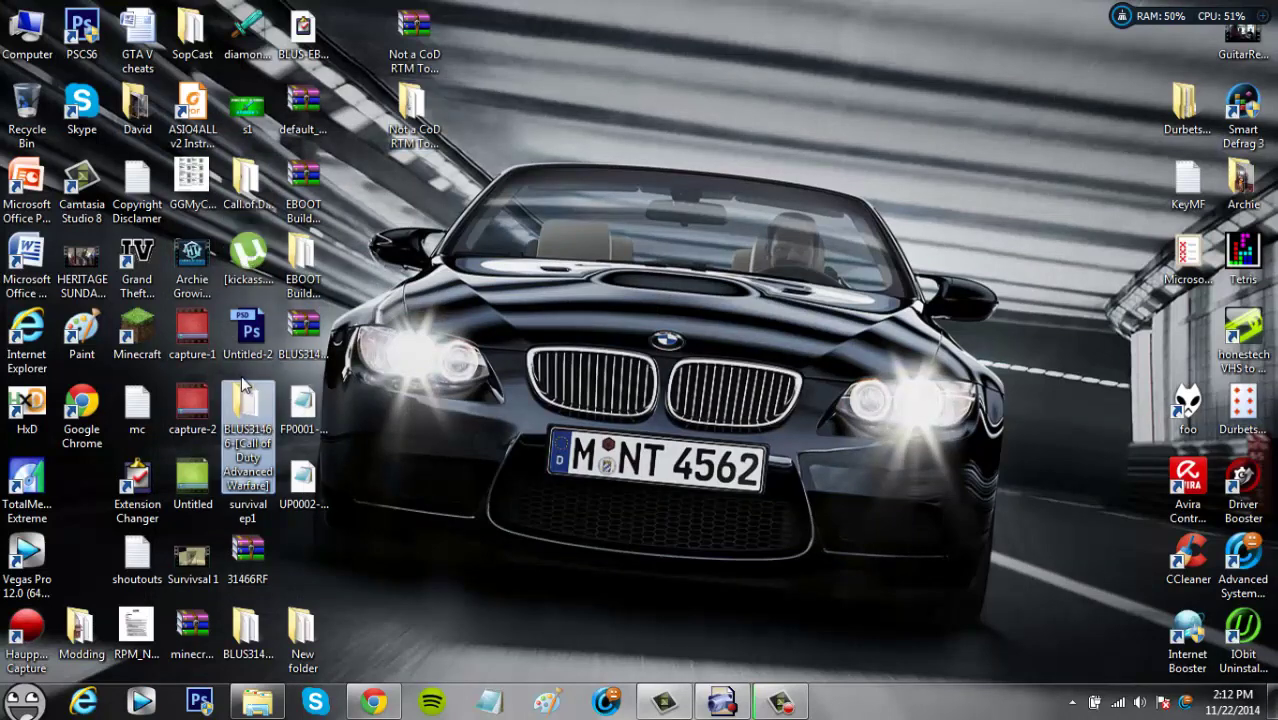
Open the desktop's BLUS31466-[Call of Duty Advanced Warfare] folder and examine the contents of its PS3_GAME and PS3_UPDATE subfolders
{"action": "double_click", "coordinate": [243, 408]}
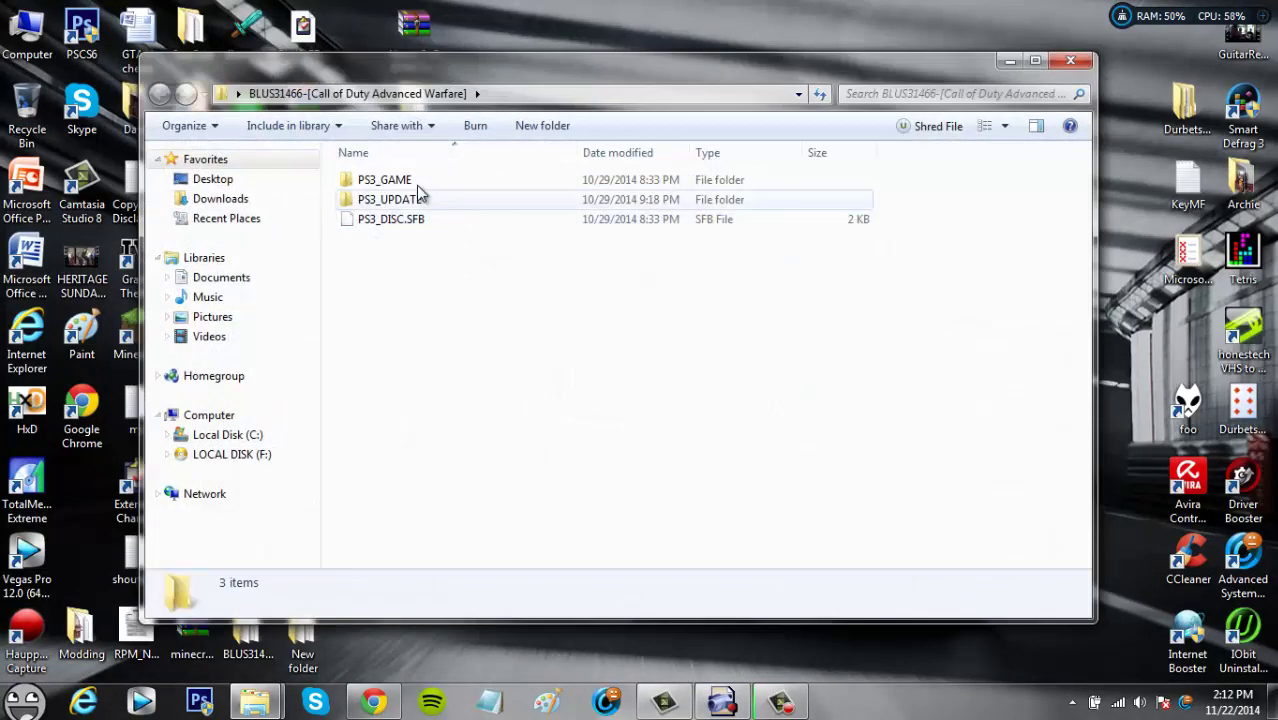
{"action": "left_click_drag", "start_coordinate": [453, 62], "coordinate": [670, 58]}
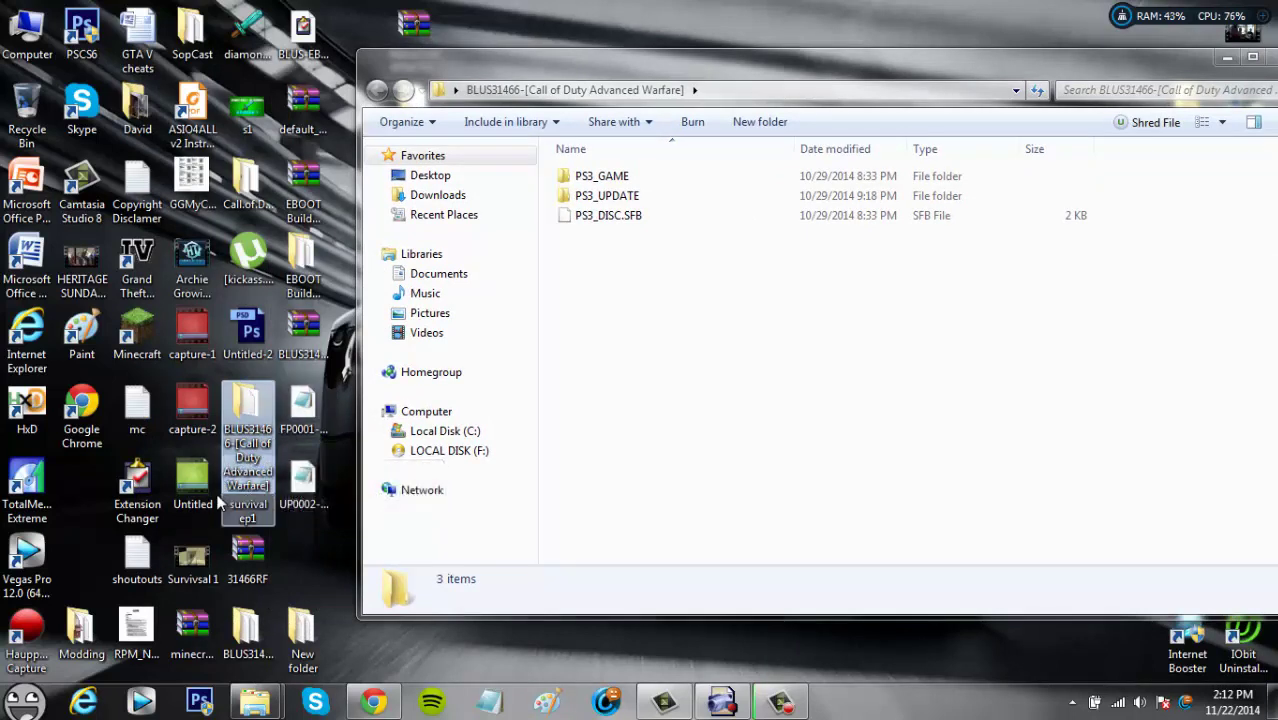
{"action": "double_click", "coordinate": [607, 184]}
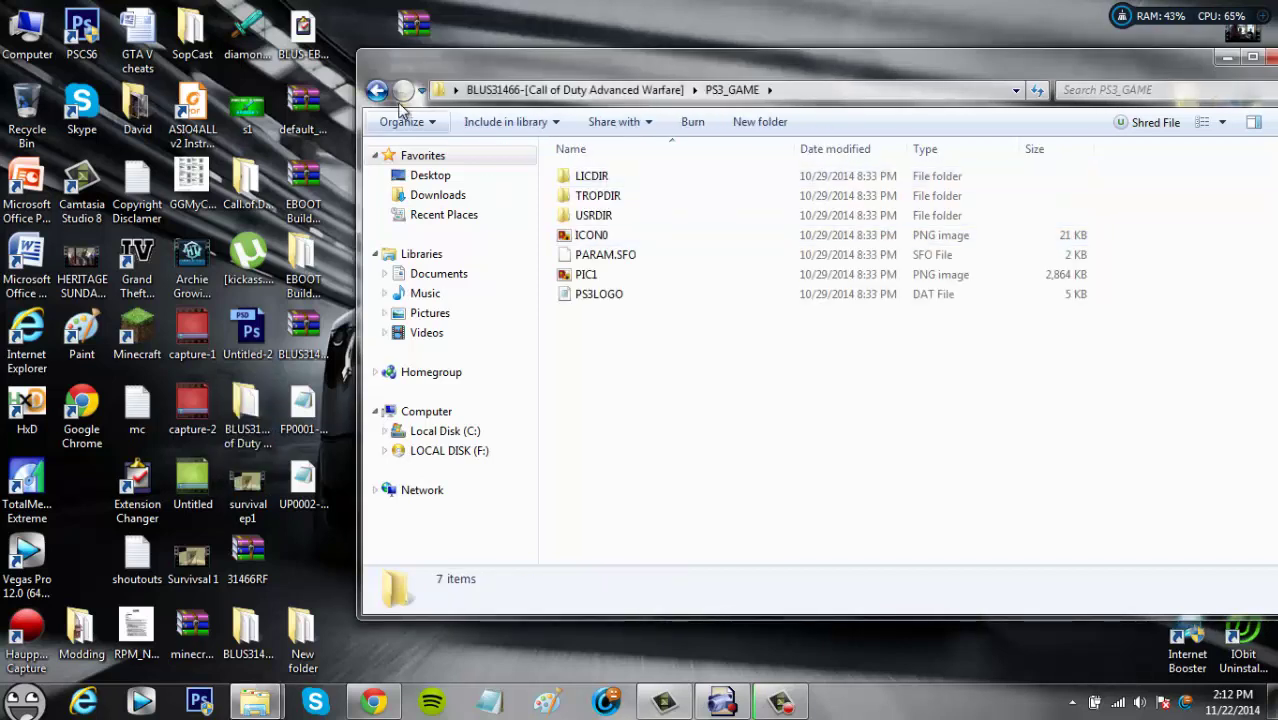
{"action": "left_click", "coordinate": [377, 90]}
{"action": "double_click", "coordinate": [607, 196]}
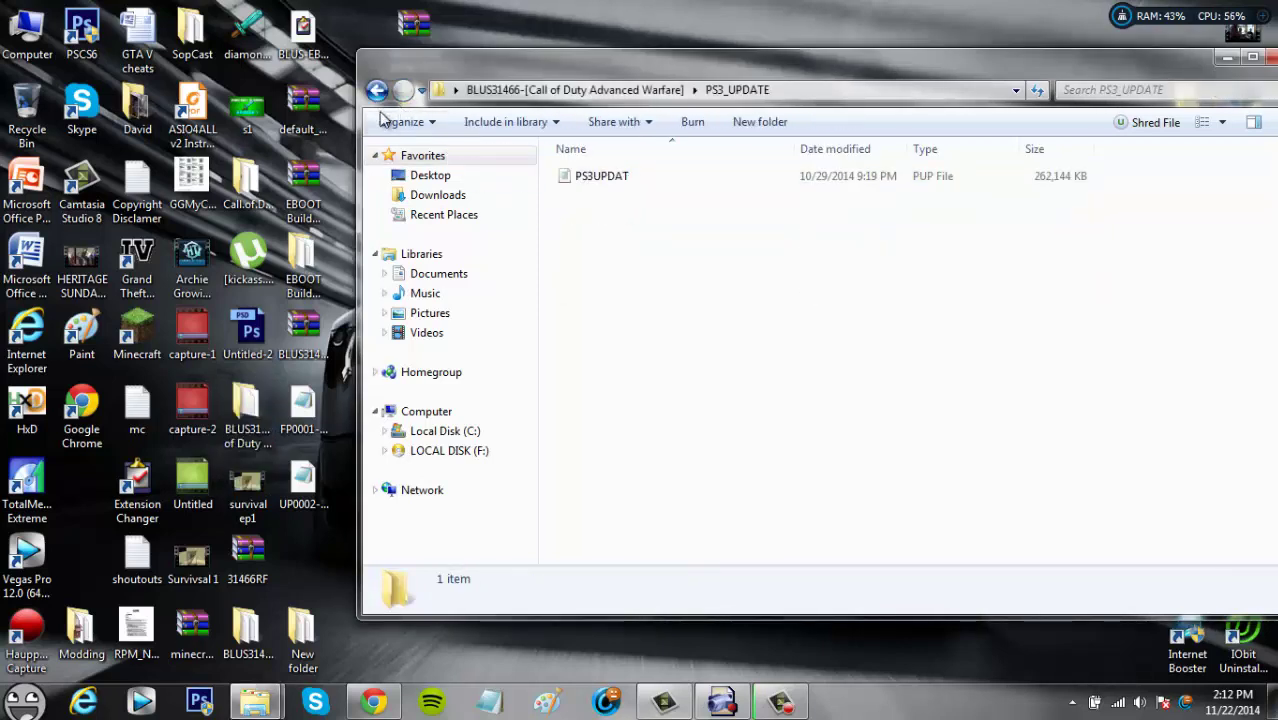
{"action": "left_click", "coordinate": [377, 90]}
{"action": "left_click", "coordinate": [590, 220]}
{"action": "left_click", "coordinate": [600, 176]}
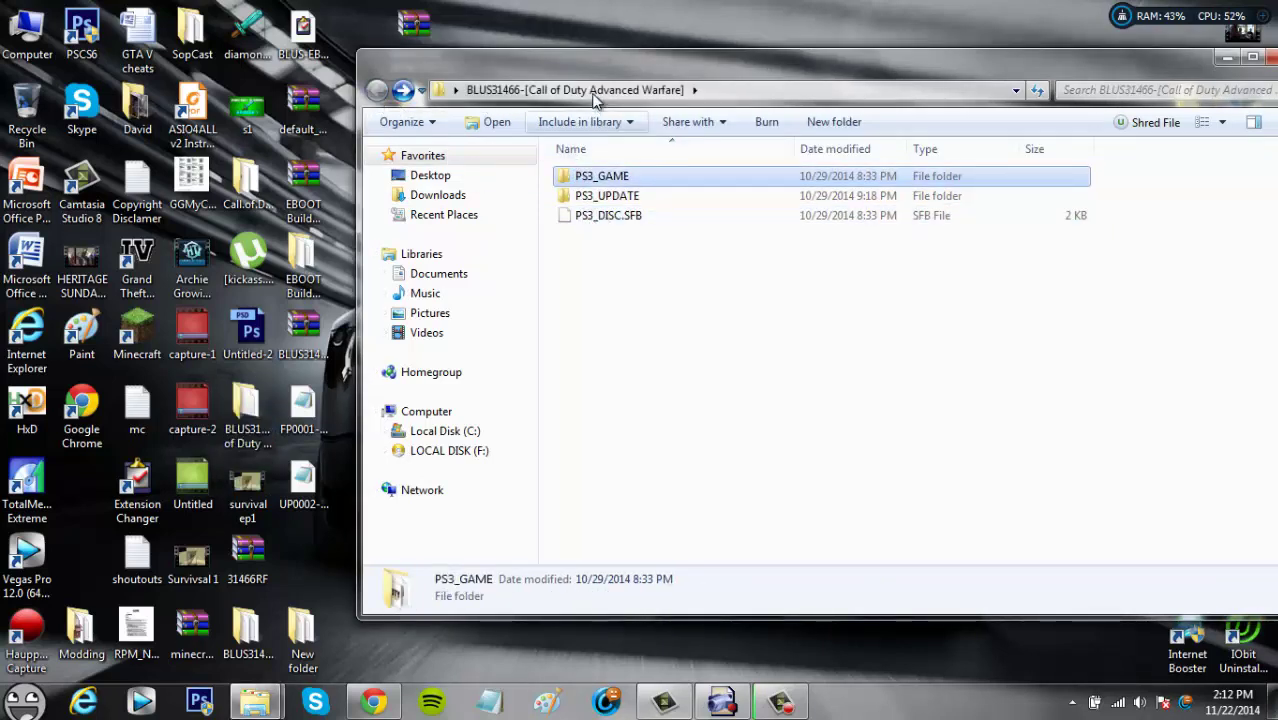
{"action": "left_click_drag", "start_coordinate": [581, 68], "coordinate": [392, 77]}
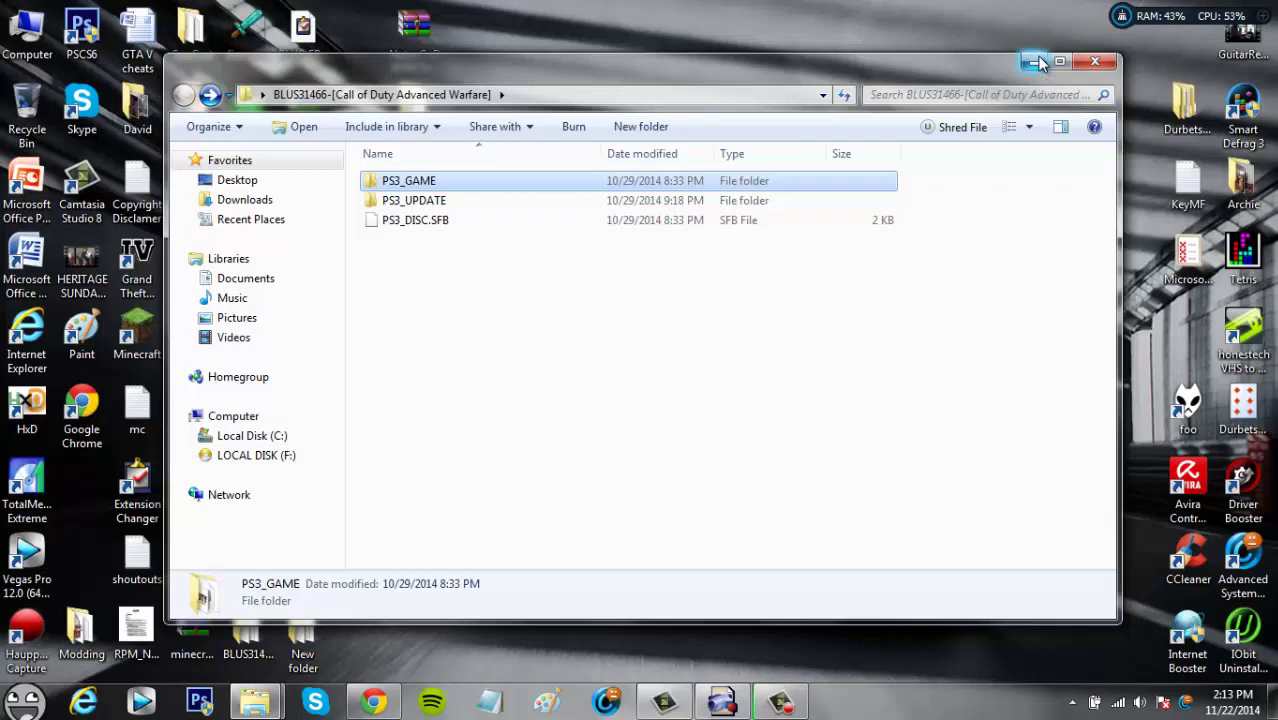
Switch to the LOCAL DISK (F:) window and open the BLUS31466-Advanced Warfare folder inside GAMES
{"action": "mouse_move", "coordinate": [255, 700]}
{"action": "left_click", "coordinate": [147, 588]}
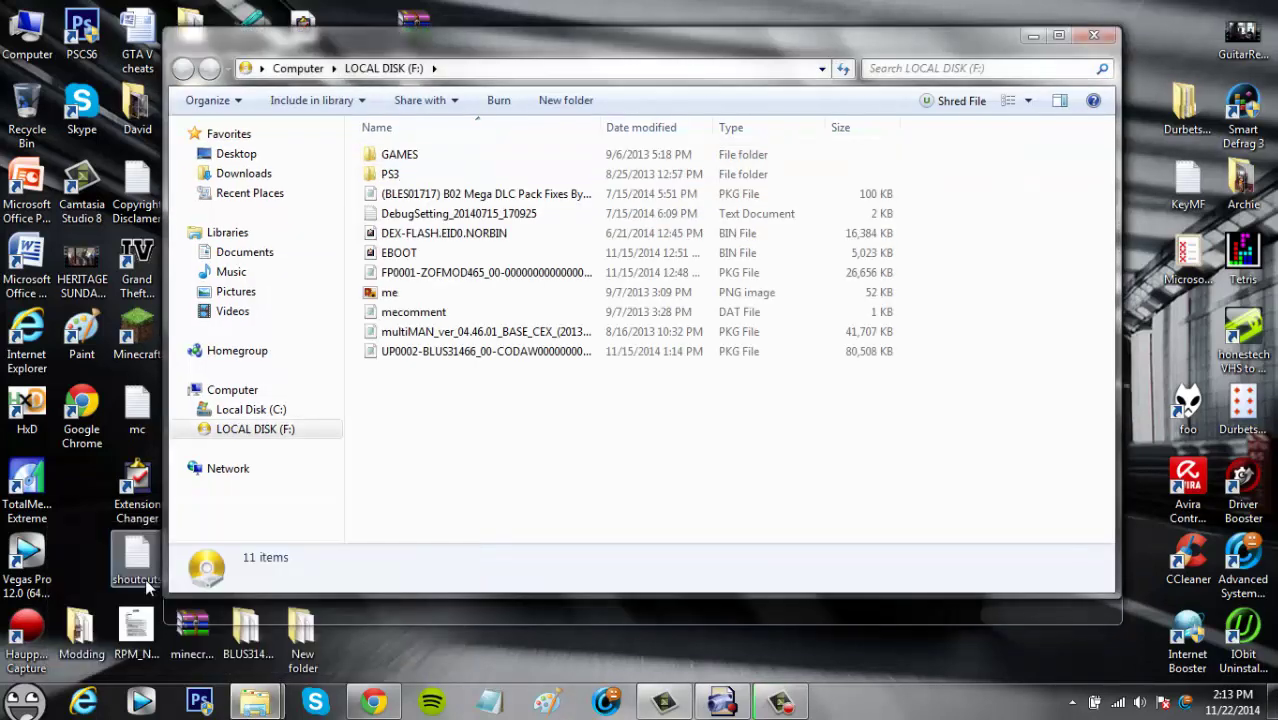
{"action": "left_click", "coordinate": [424, 157]}
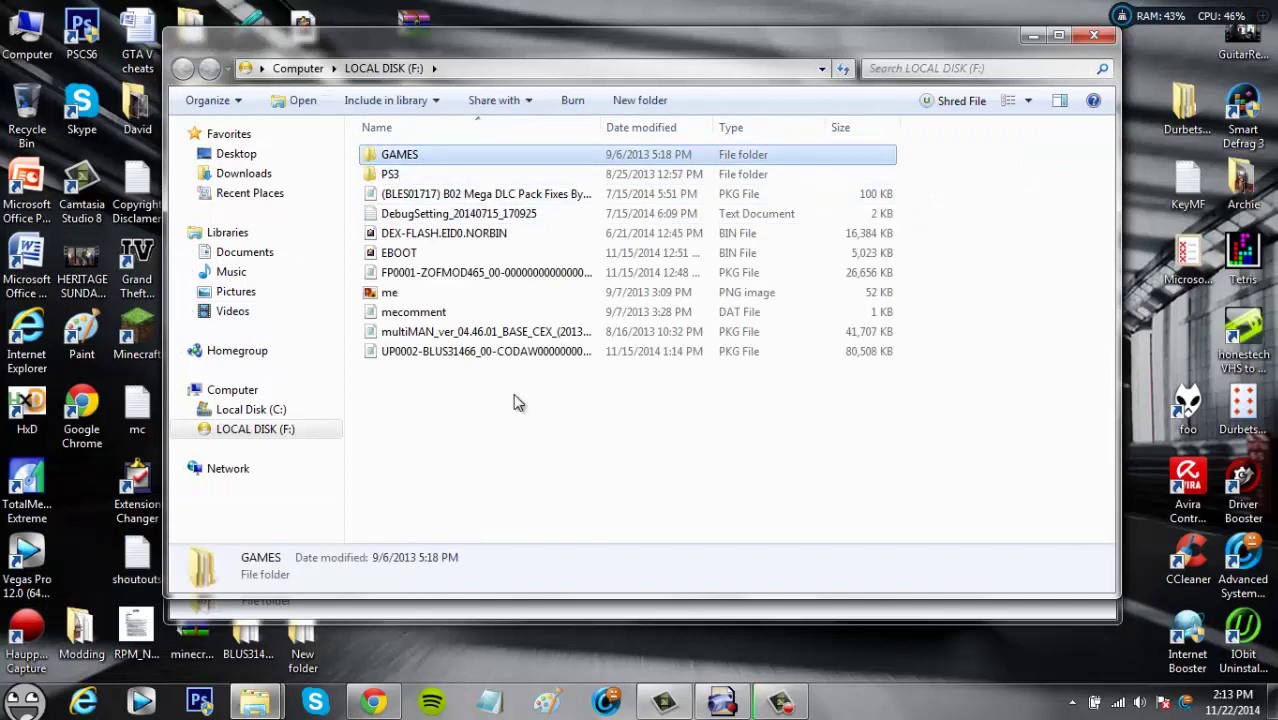
{"action": "double_click", "coordinate": [404, 162]}
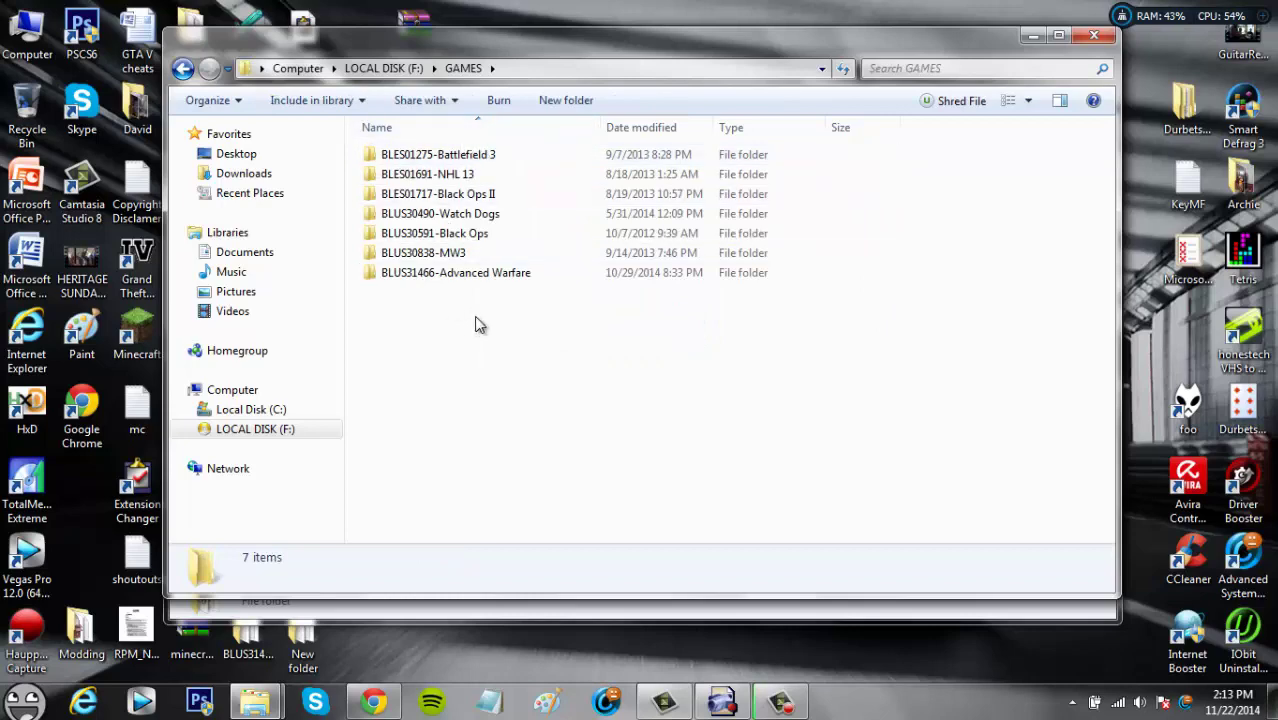
{"action": "left_click", "coordinate": [444, 278]}
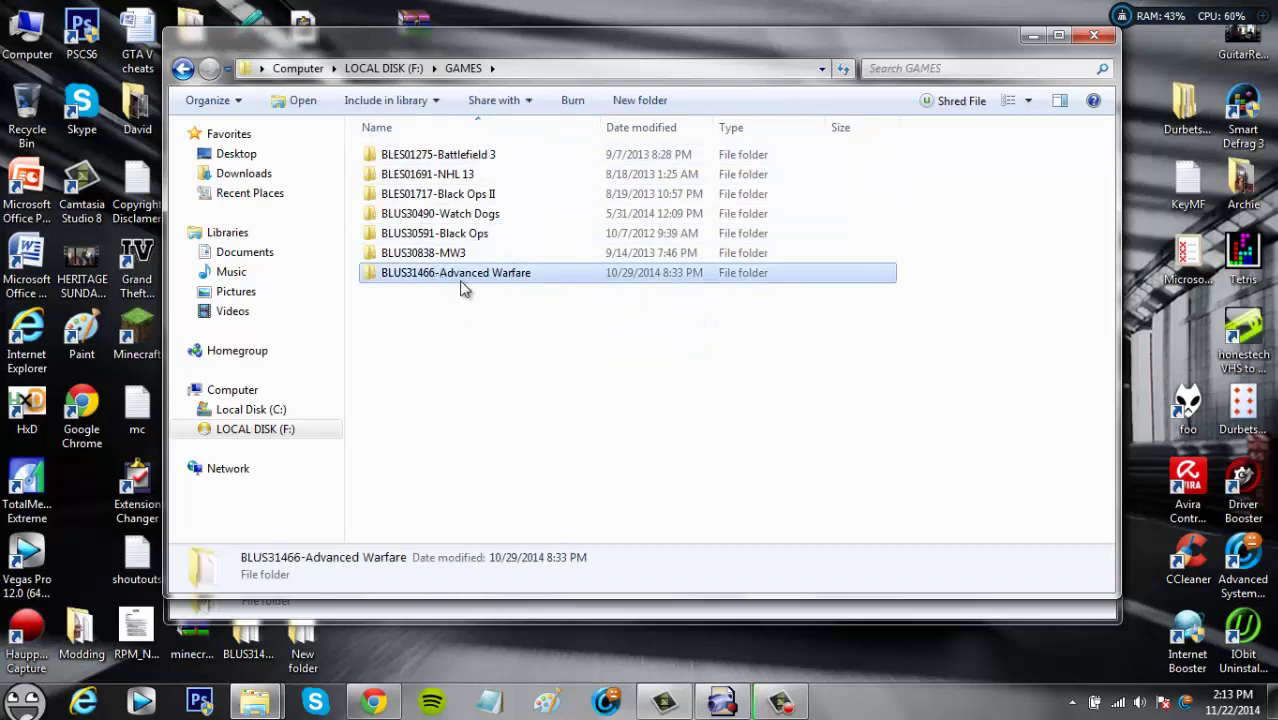
{"action": "mouse_move", "coordinate": [474, 36]}
{"action": "left_mouse_down"}
{"action": "mouse_move", "coordinate": [710, 28]}
{"action": "mouse_move", "coordinate": [489, 47]}
{"action": "mouse_move", "coordinate": [474, 33]}
{"action": "left_mouse_up"}
{"action": "double_click", "coordinate": [465, 270]}
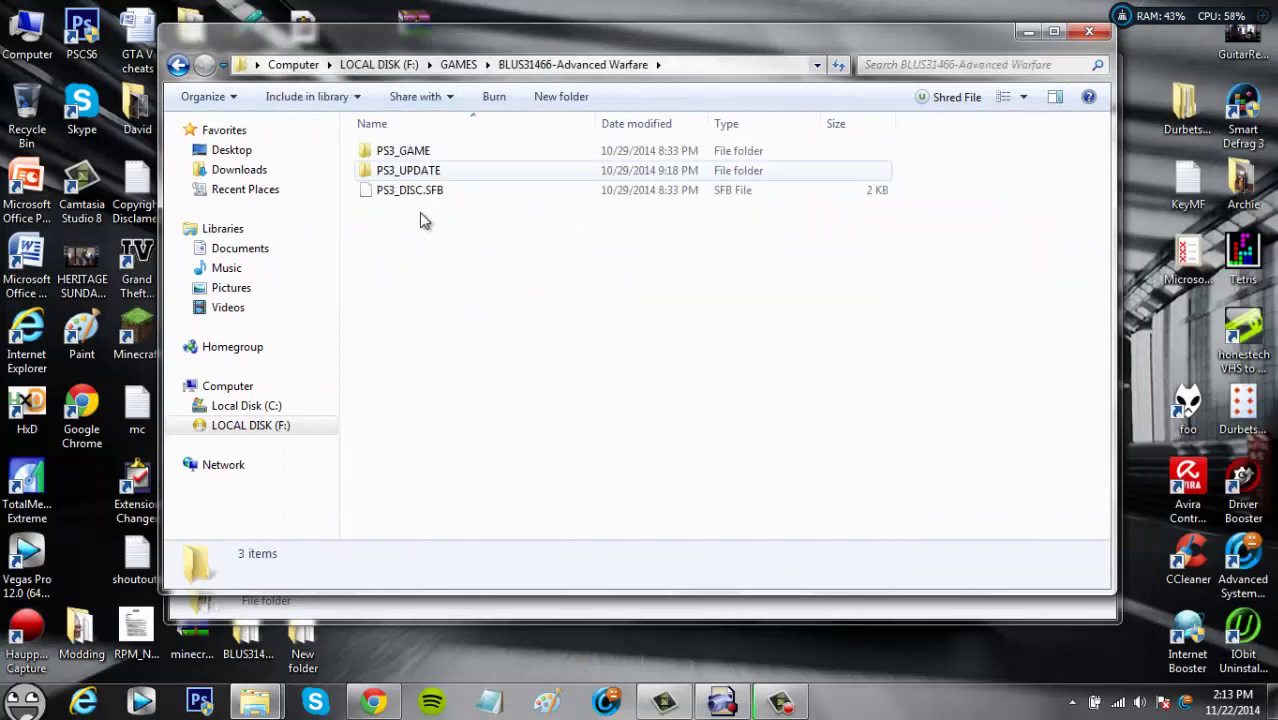
Rearrange the folder windows and close the one showing the desktop's BLUS31466-[Call of Duty Advanced Warfare] folder
{"action": "left_click_drag", "start_coordinate": [310, 24], "coordinate": [755, 37]}
{"action": "left_click_drag", "start_coordinate": [722, 78], "coordinate": [389, 154]}
{"action": "left_click", "coordinate": [1102, 66]}
{"action": "left_click", "coordinate": [1102, 66]}
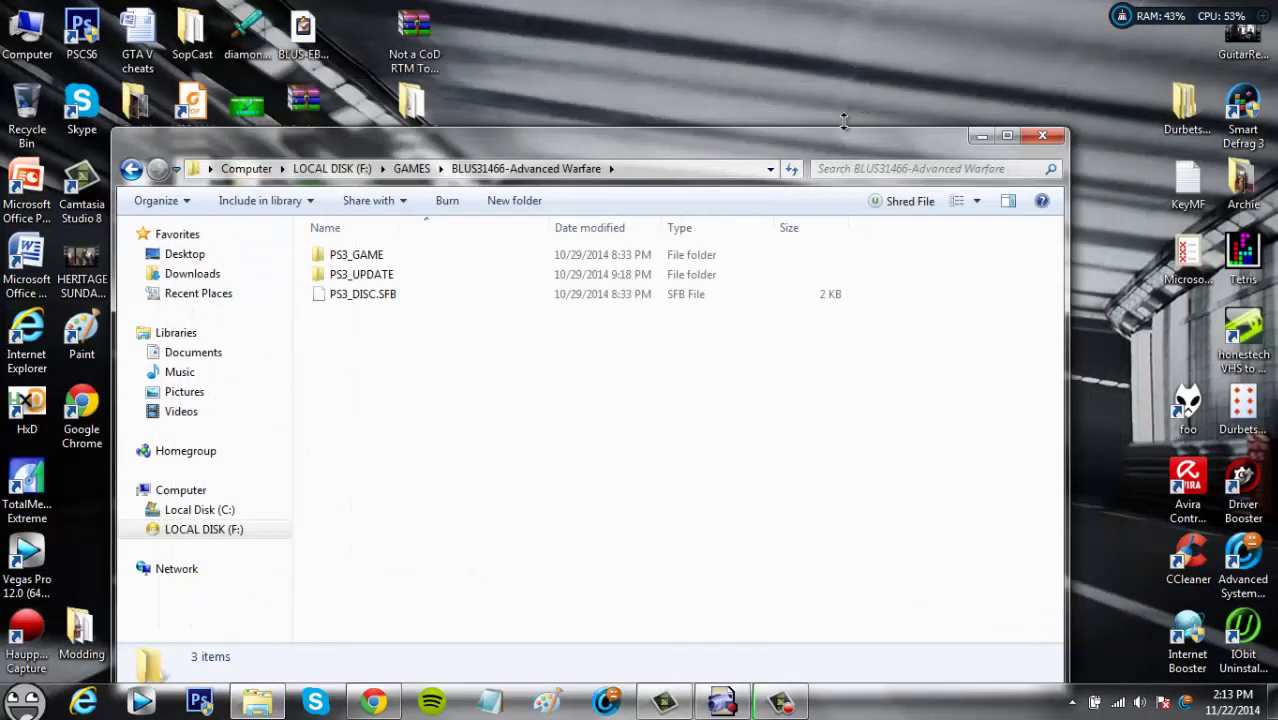
Put away the BLUS31466-Advanced Warfare folder window, switch to Chrome, and look through the Advanced Warfare fix page for the BLUS31466 retail fix
{"action": "left_click_drag", "start_coordinate": [859, 133], "coordinate": [888, 48]}
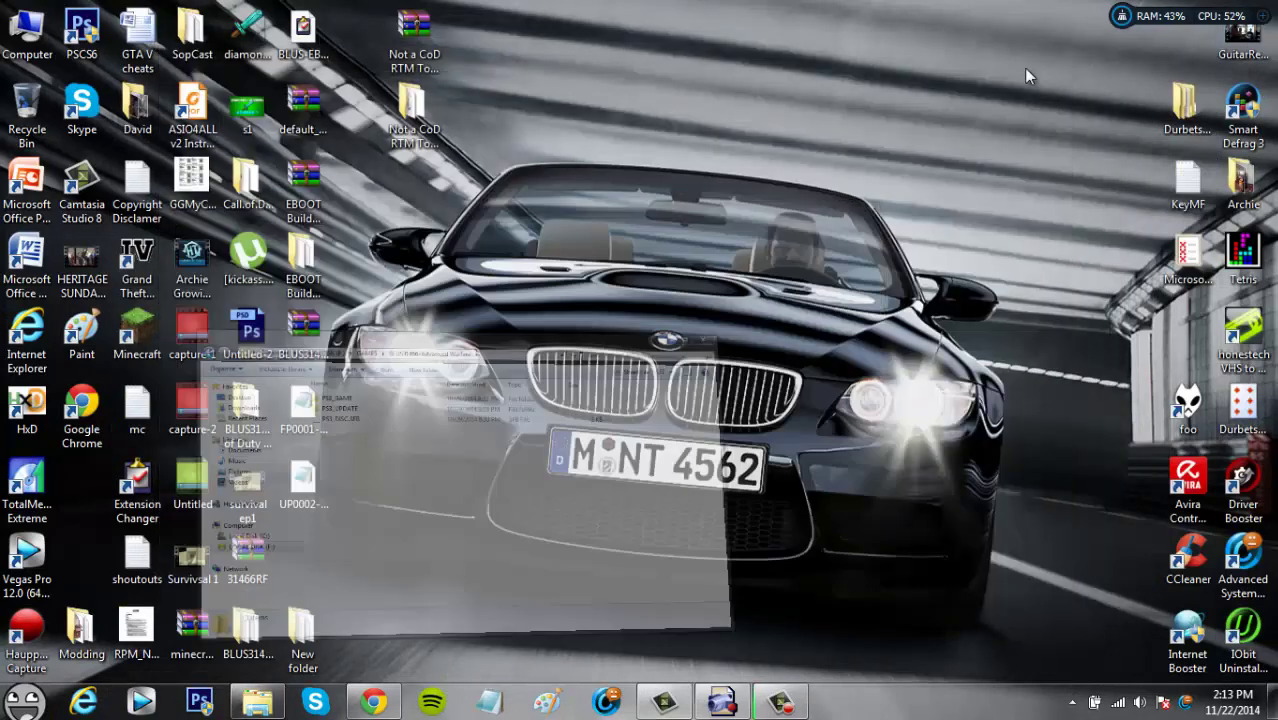
{"action": "left_click", "coordinate": [1025, 48]}
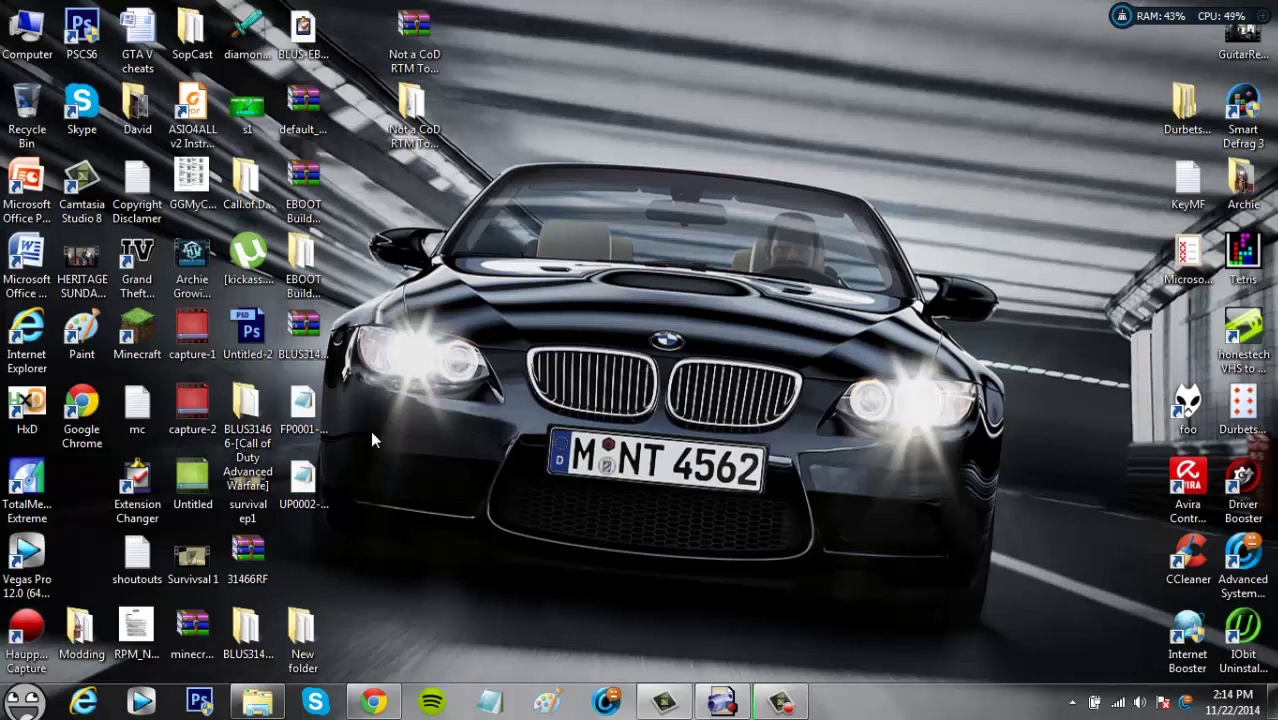
{"action": "left_click", "coordinate": [373, 702]}
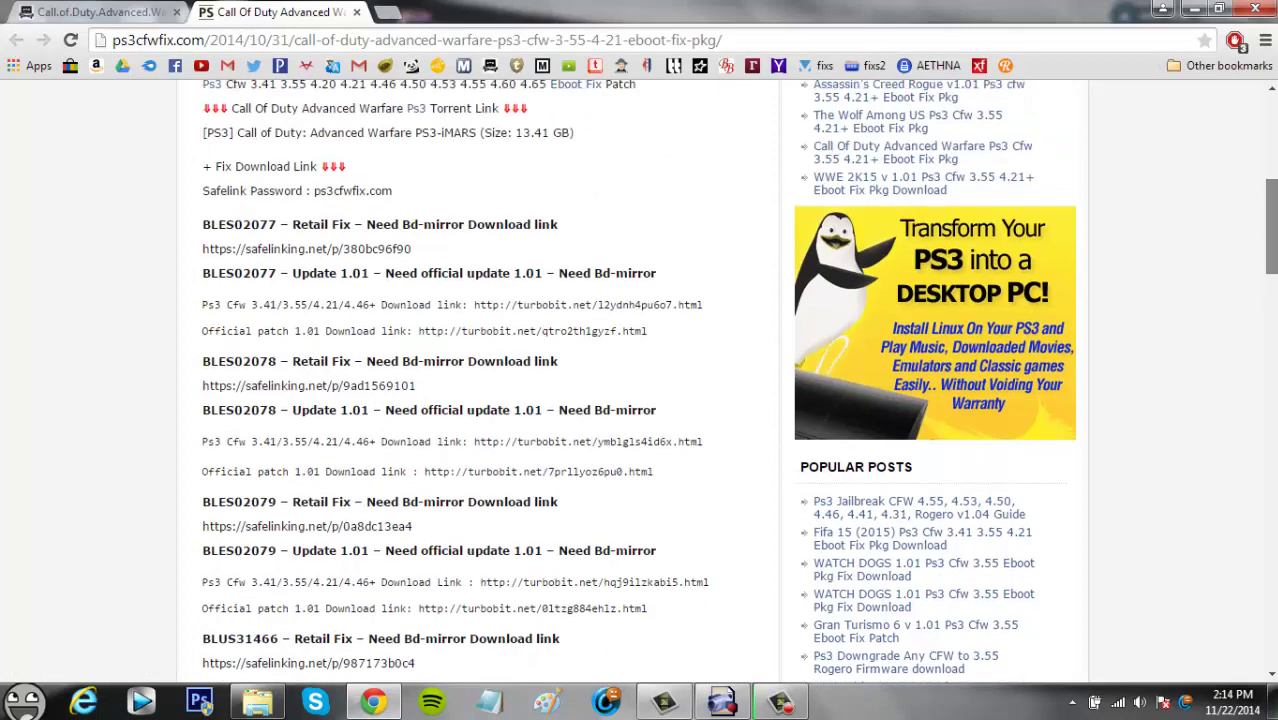
{"action": "left_click_drag", "start_coordinate": [1270, 255], "coordinate": [1270, 144]}
{"action": "scroll", "coordinate": [640, 380], "scroll_direction": "down", "scroll_amount": 4}
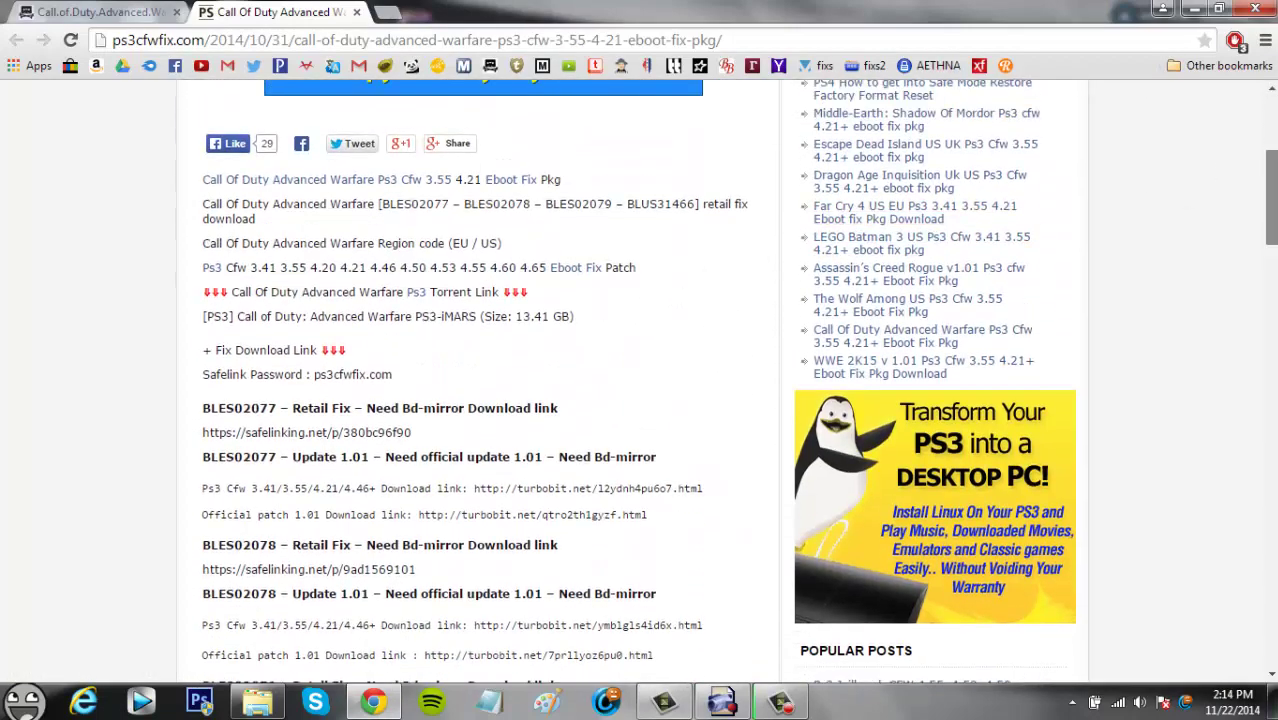
{"action": "scroll", "coordinate": [640, 380], "scroll_direction": "down", "scroll_amount": 3}
{"action": "scroll", "coordinate": [640, 380], "scroll_direction": "down", "scroll_amount": 10}
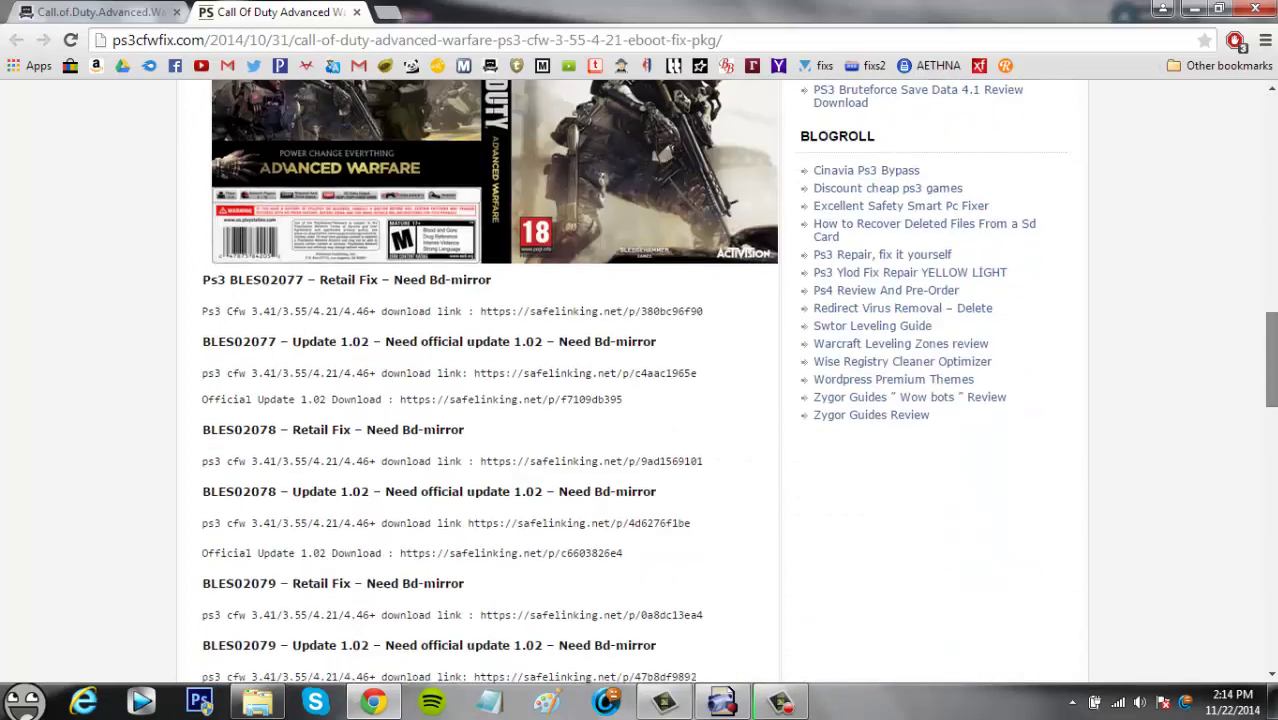
{"action": "scroll", "coordinate": [640, 380], "scroll_direction": "up", "scroll_amount": 8}
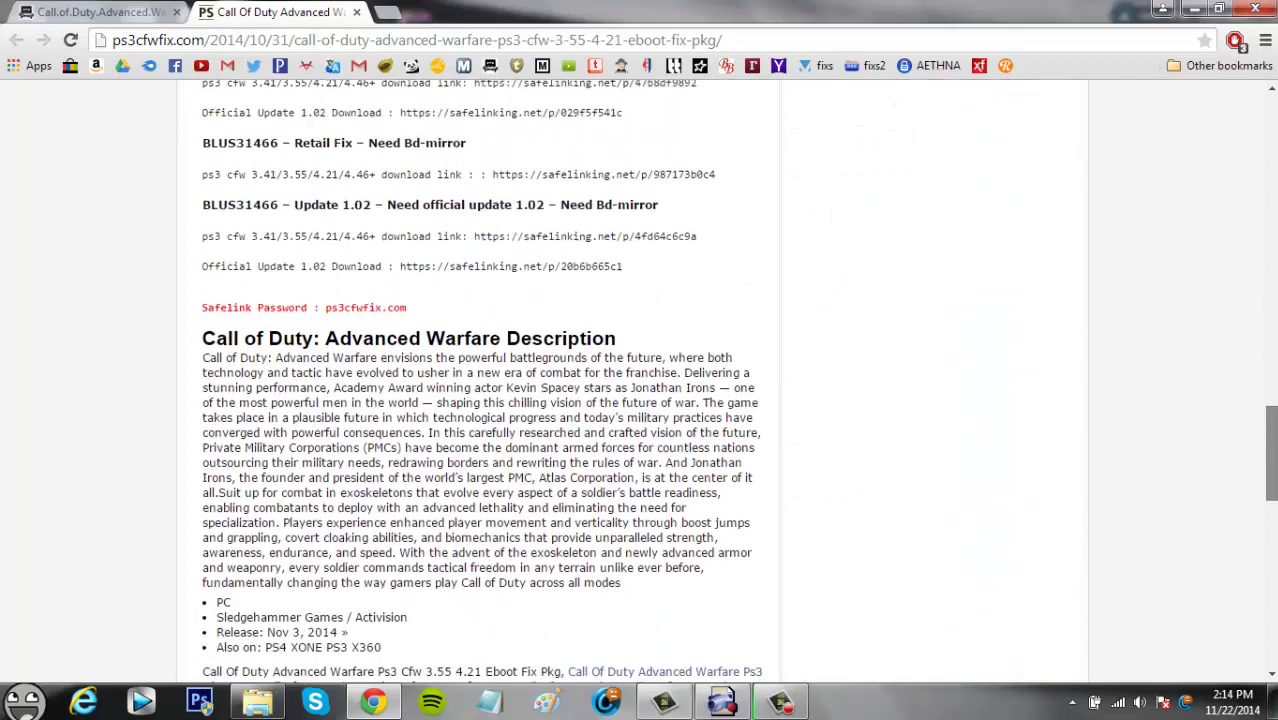
{"action": "scroll", "coordinate": [640, 380], "scroll_direction": "up", "scroll_amount": 6}
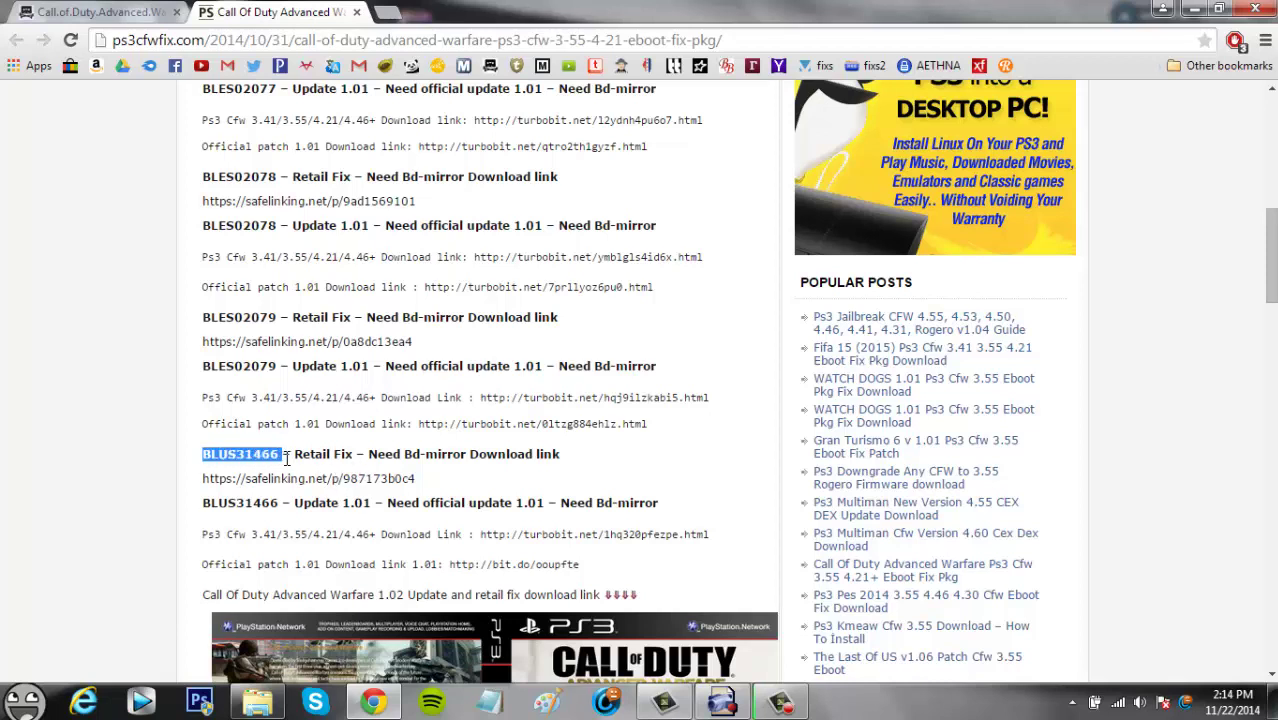
{"action": "left_click", "coordinate": [286, 458]}
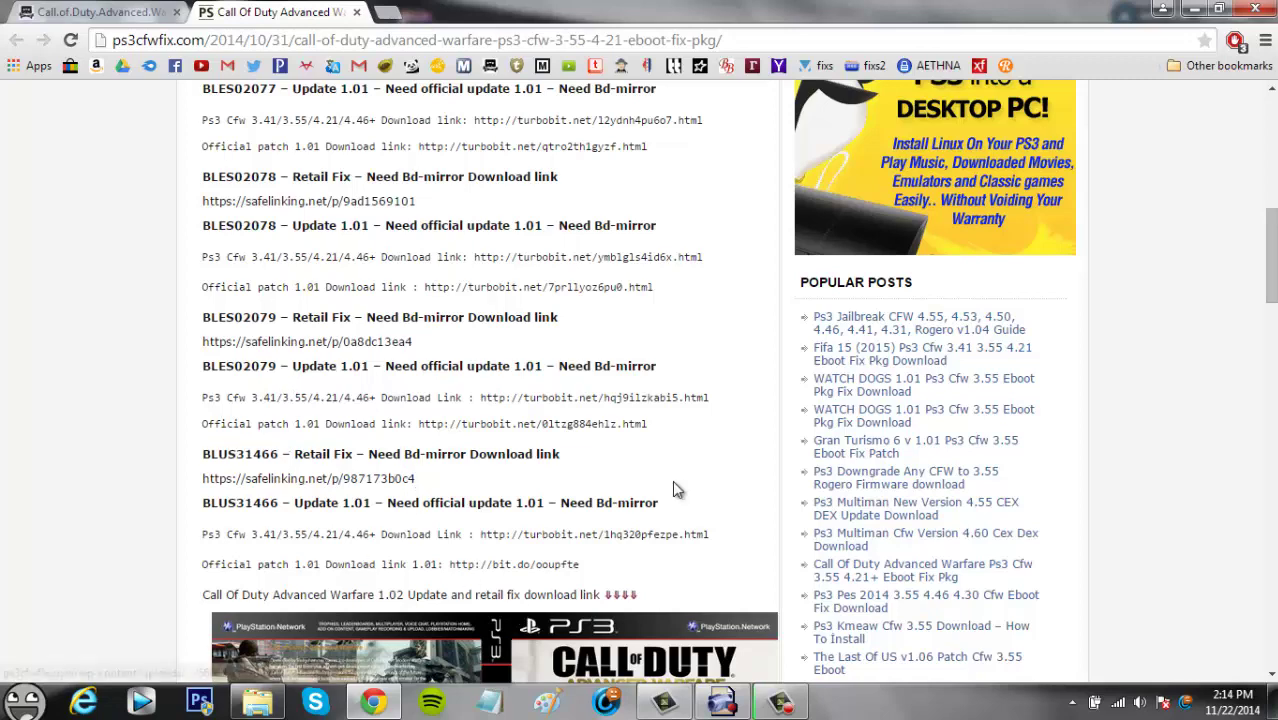
{"action": "left_click_drag", "start_coordinate": [1270, 258], "coordinate": [1270, 272]}
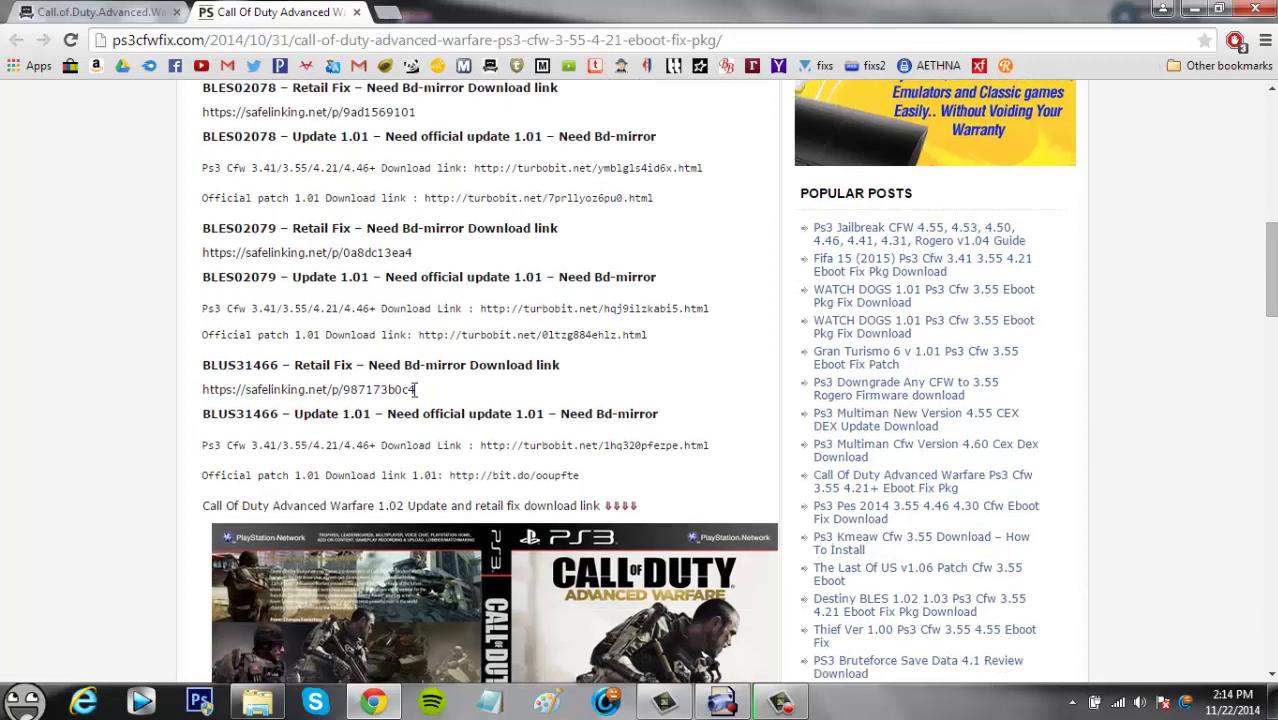
{"action": "left_click_drag", "start_coordinate": [428, 389], "coordinate": [210, 381]}
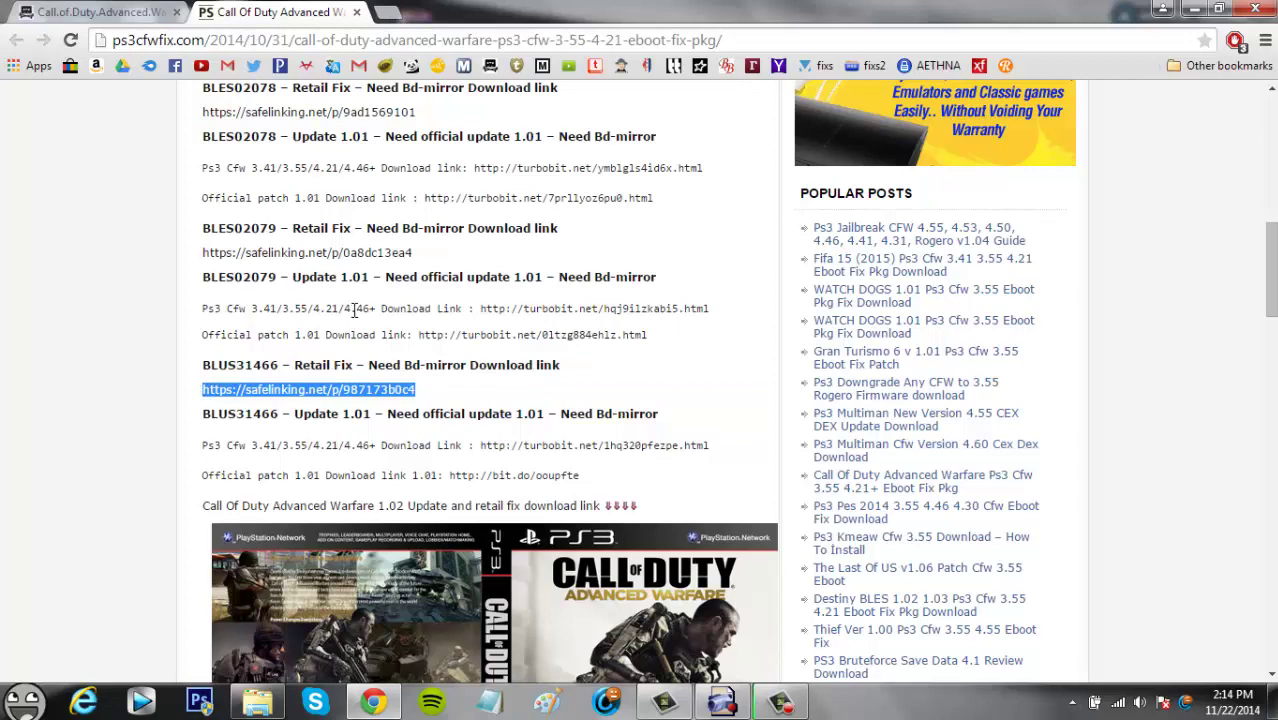
{"action": "left_click", "coordinate": [408, 10]}
{"action": "type", "text": "https://safelinking.net/p/987173b0c4"}
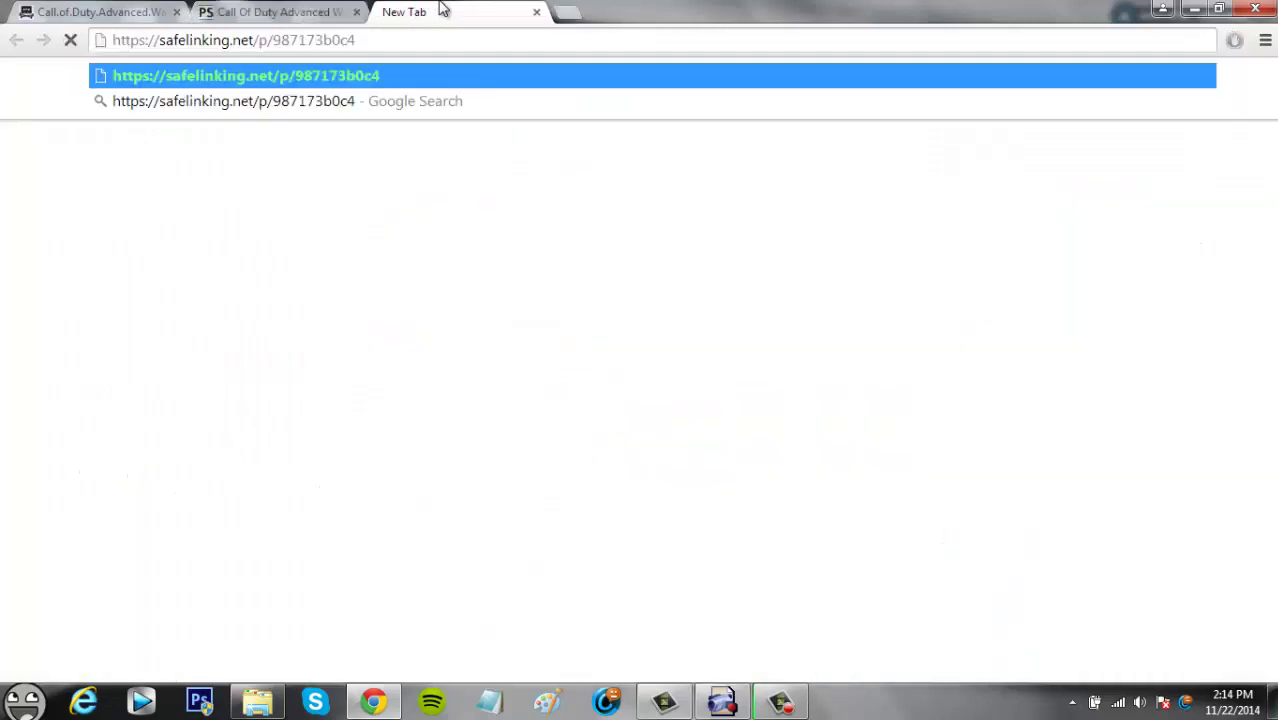
{"action": "key", "text": "Return"}
Copy the Safelink password from the fix page and submit it as the link password on the protected link page
{"action": "left_click", "coordinate": [337, 8]}
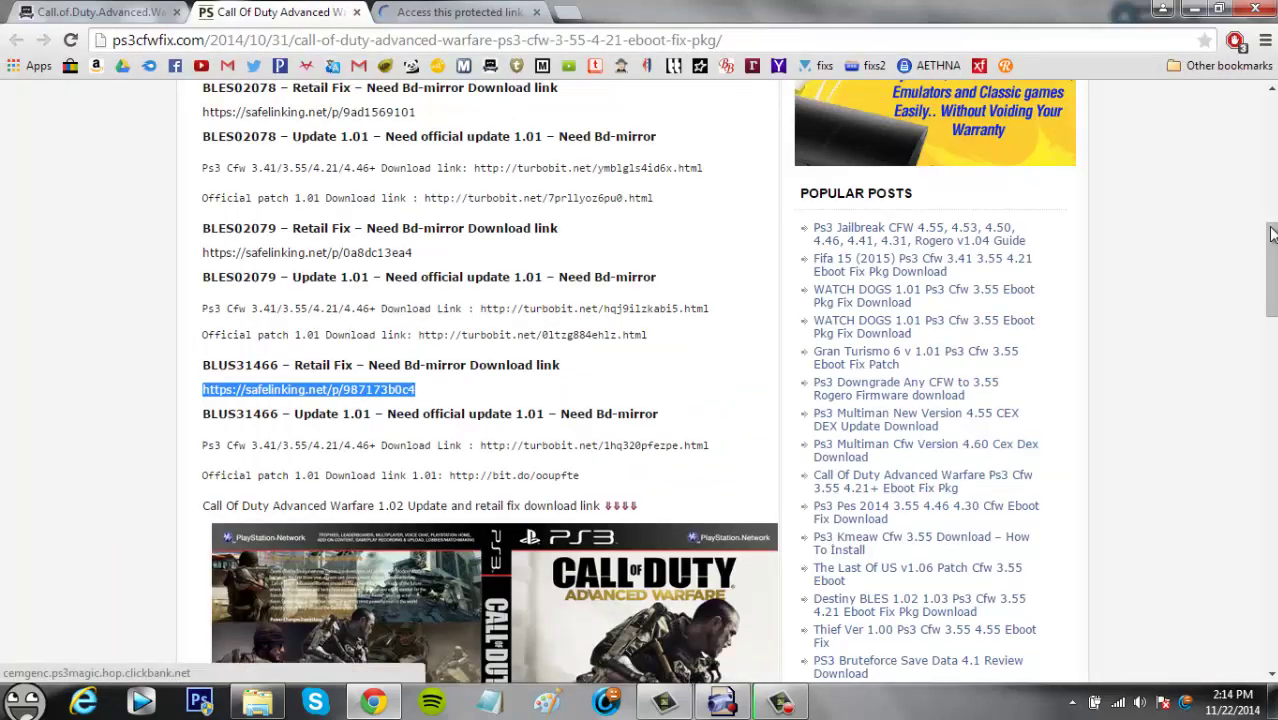
{"action": "scroll", "coordinate": [480, 400], "scroll_direction": "up", "scroll_amount": 5}
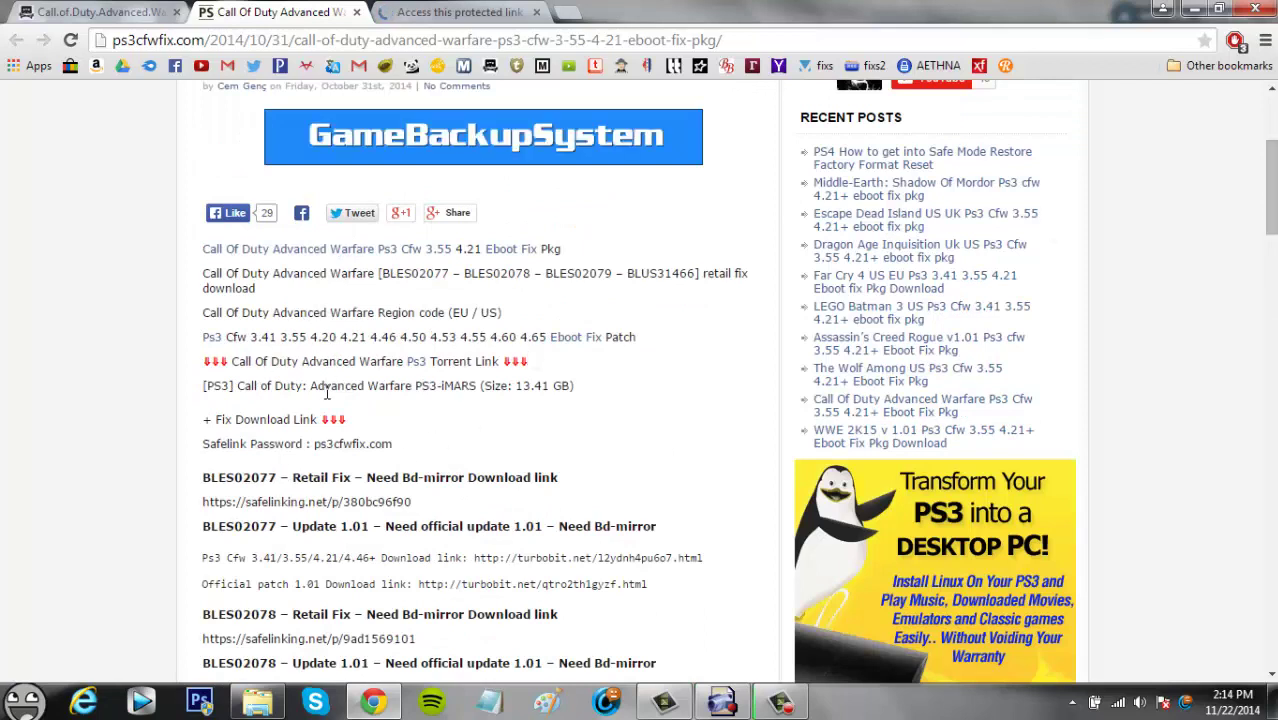
{"action": "left_click_drag", "start_coordinate": [316, 444], "coordinate": [397, 446]}
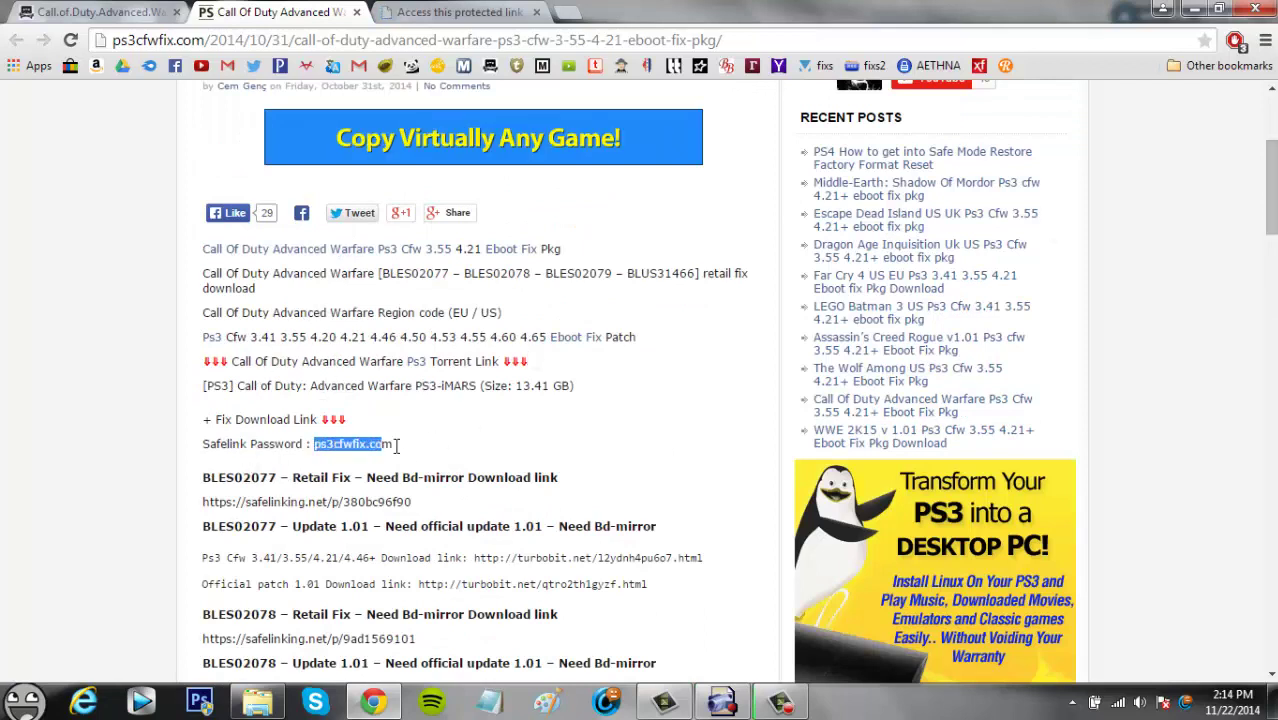
{"action": "left_click", "coordinate": [420, 12]}
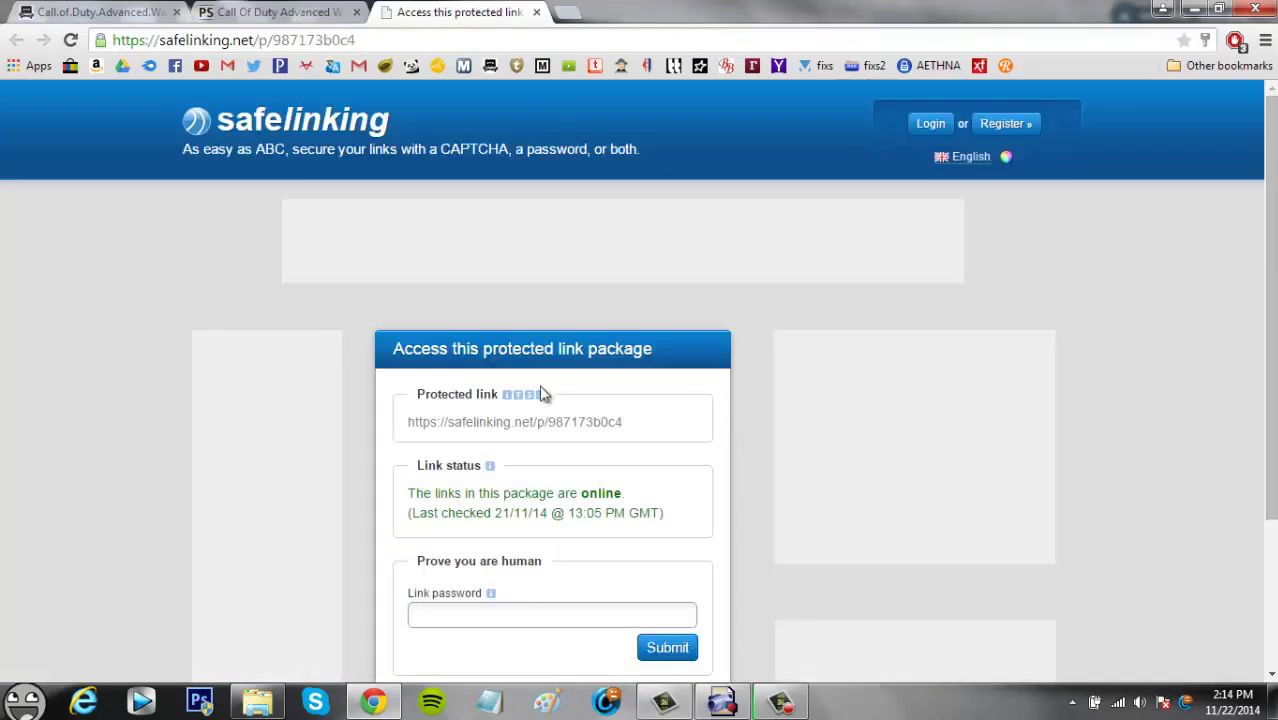
{"action": "left_click", "coordinate": [459, 620]}
{"action": "left_click", "coordinate": [652, 648]}
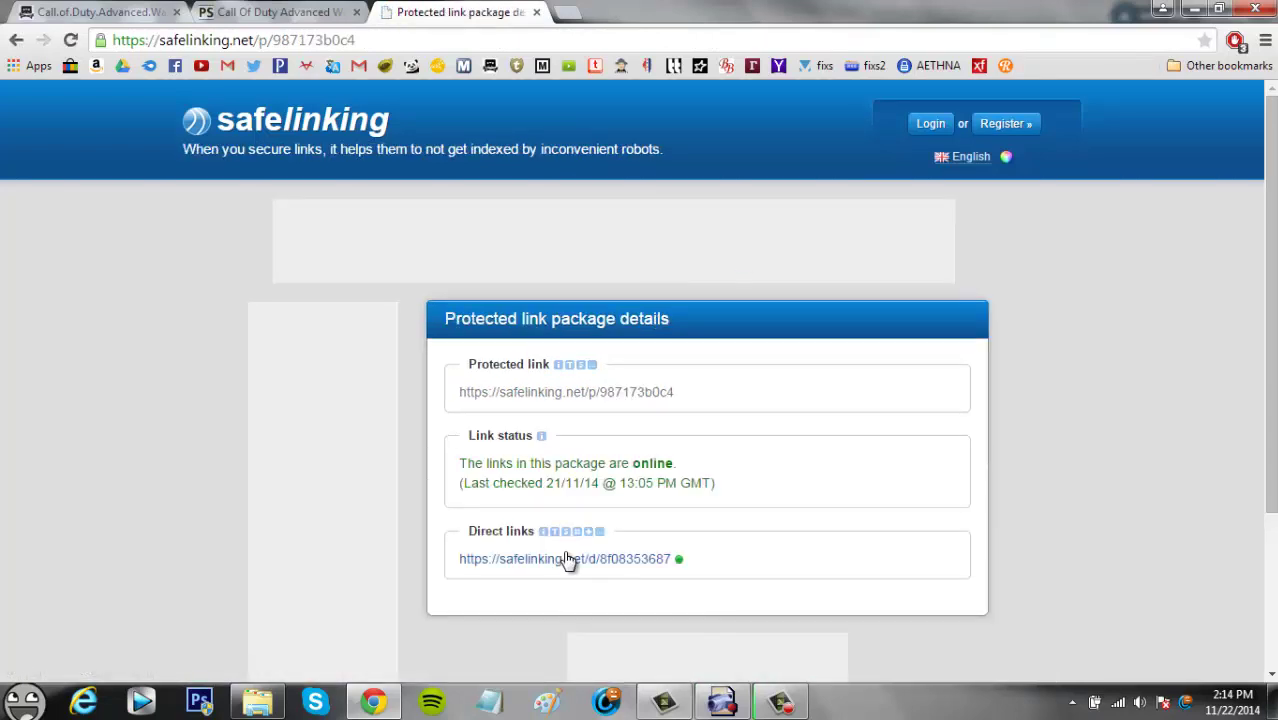
Follow the package's direct link and look over the download options for 31466RF.7z
{"action": "left_click", "coordinate": [562, 559]}
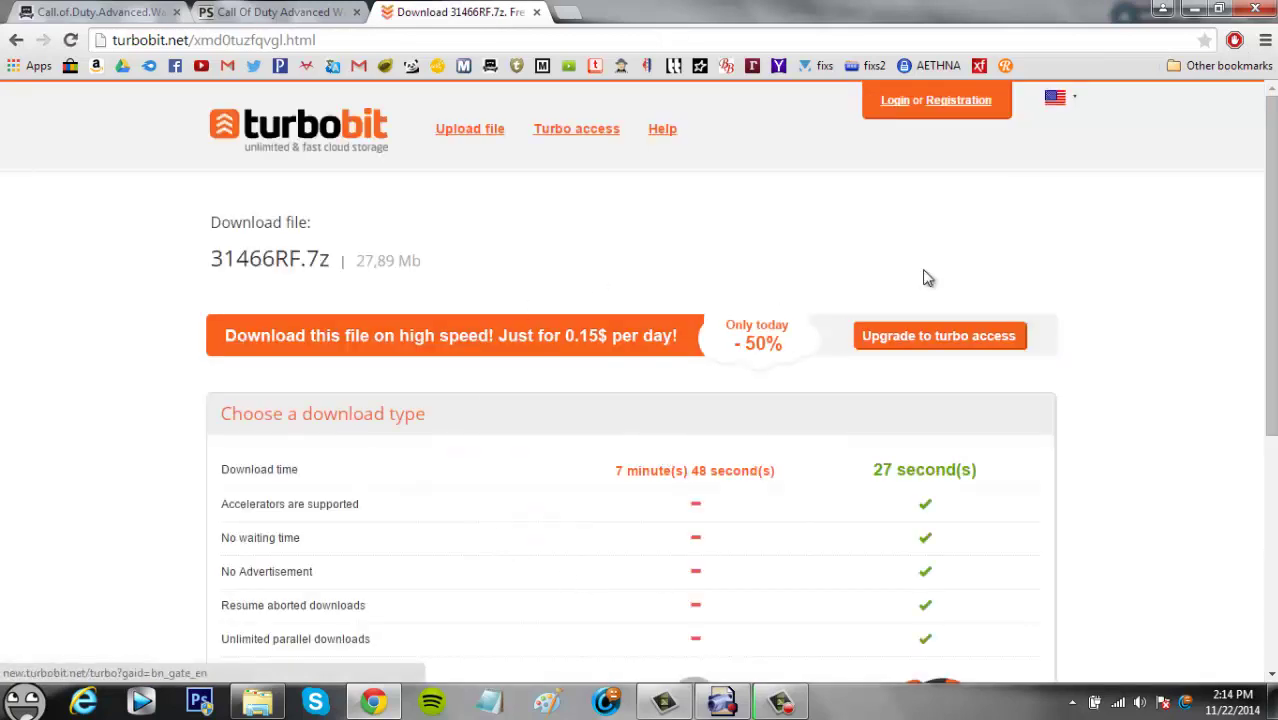
{"action": "left_click_drag", "start_coordinate": [1266, 250], "coordinate": [1265, 400]}
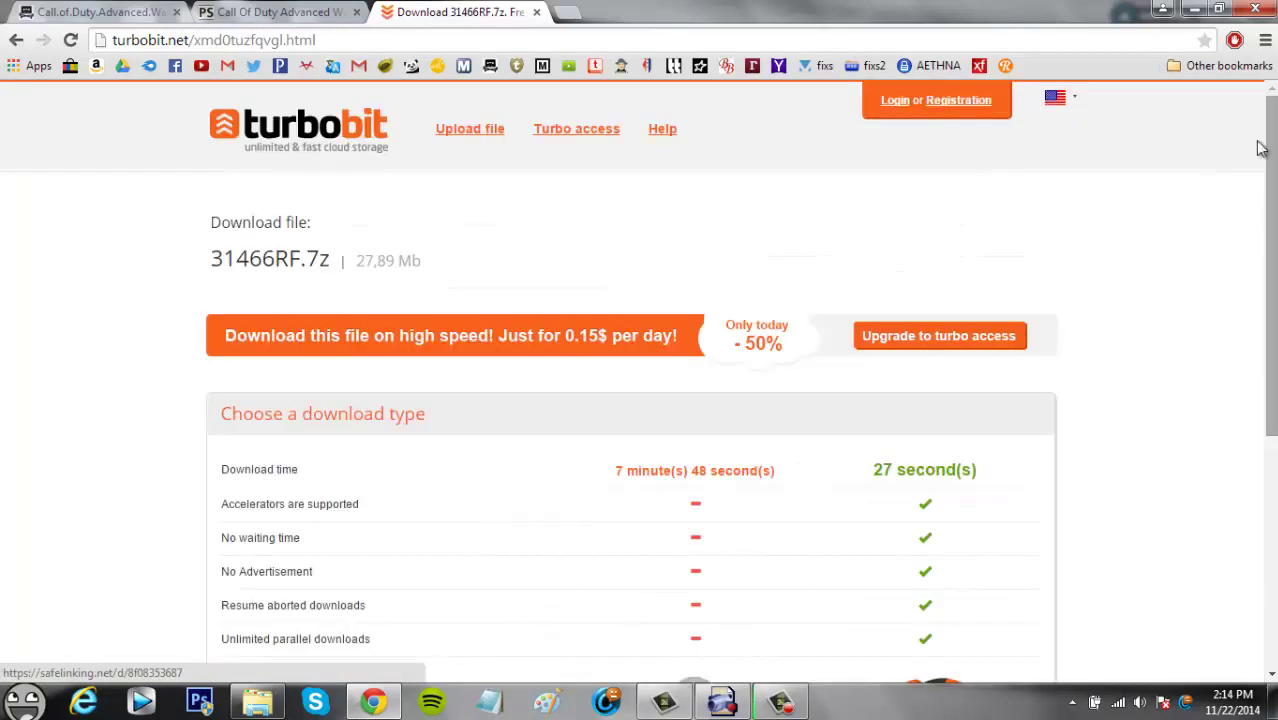
{"action": "scroll", "coordinate": [1265, 400], "scroll_direction": "up", "scroll_amount": 3}
Close the 31466RF.7z download tab and minimize the browser to show the desktop
{"action": "left_click", "coordinate": [537, 13]}
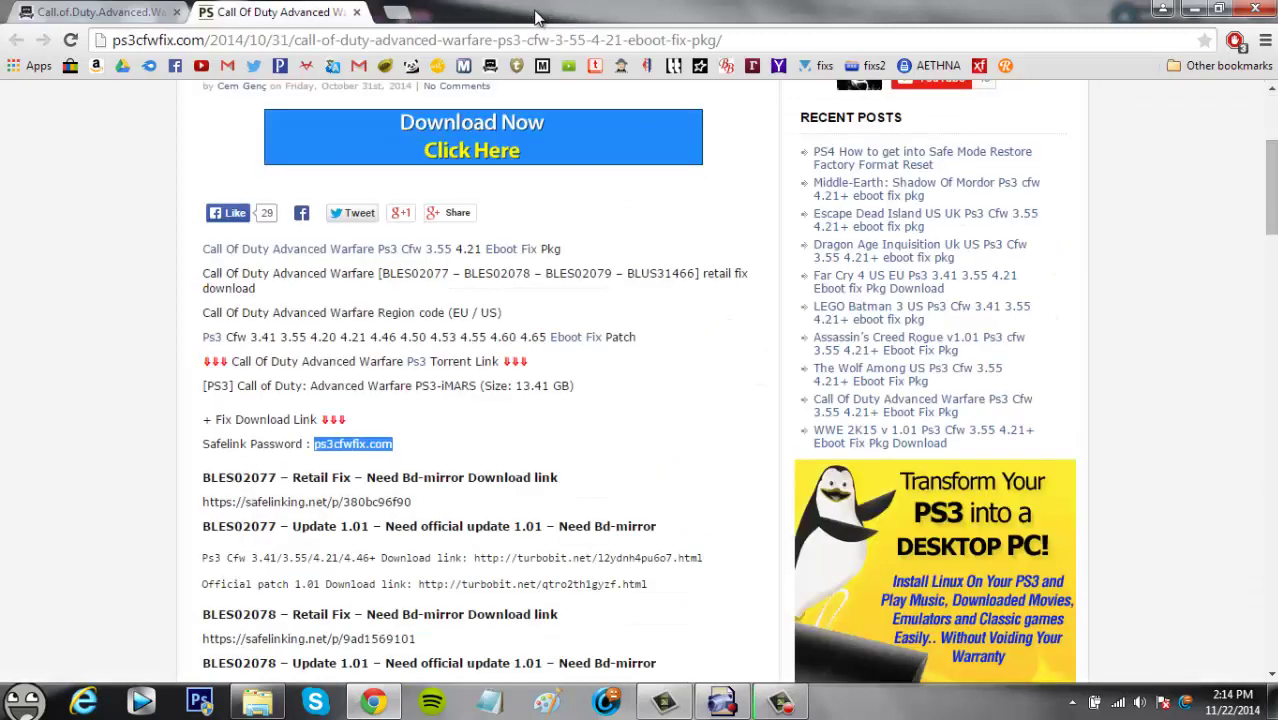
{"action": "left_click", "coordinate": [100, 12]}
{"action": "left_click", "coordinate": [268, 10]}
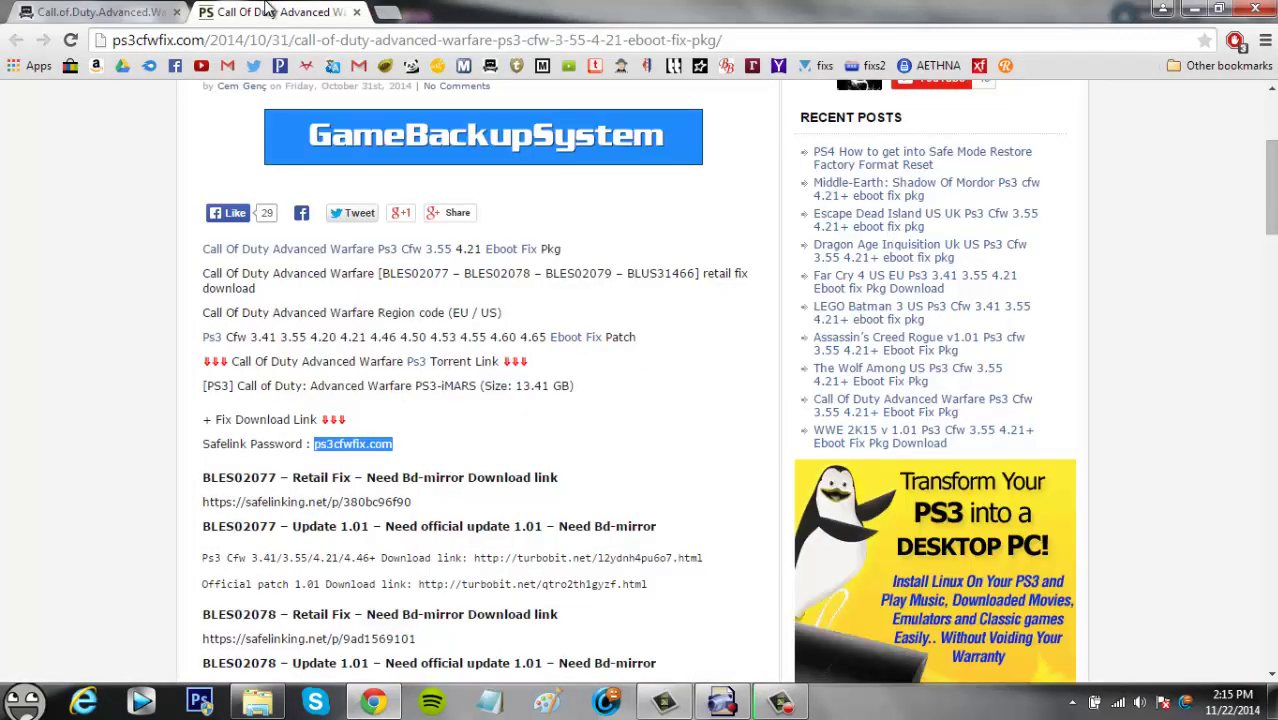
{"action": "left_click", "coordinate": [1193, 8]}
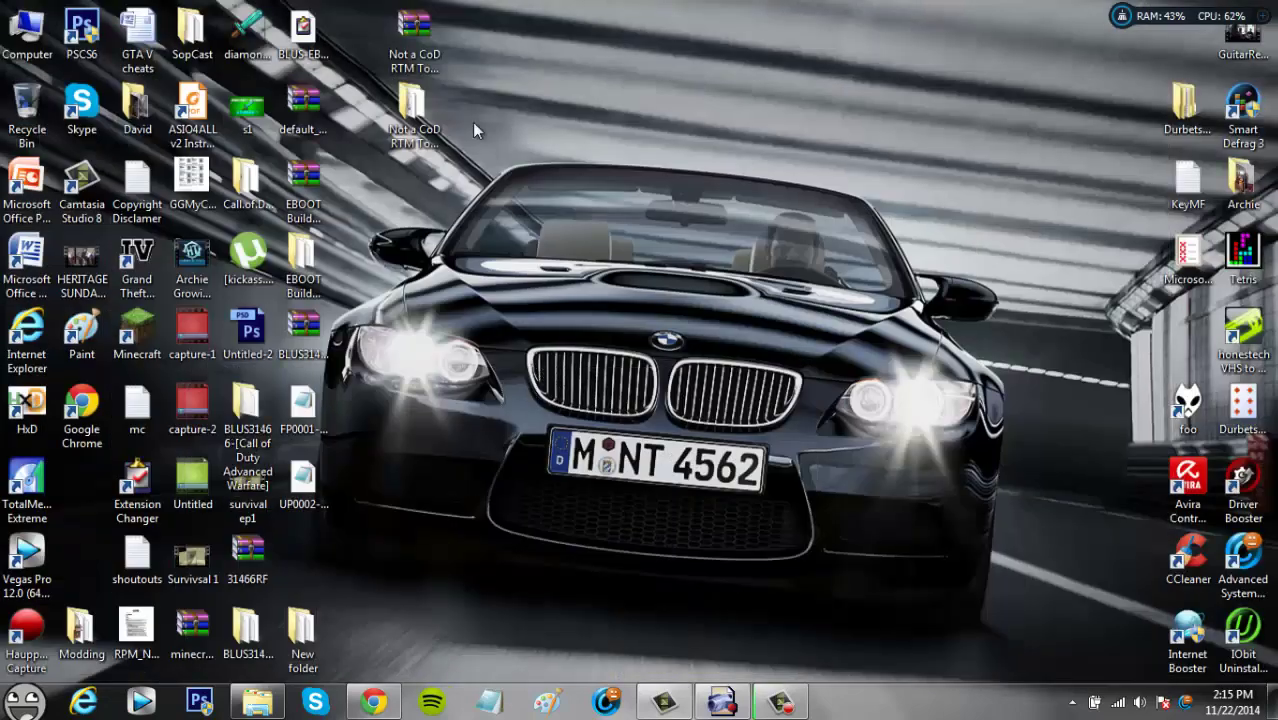
Open the 31466RF archive from the desktop and reposition its window
{"action": "left_click", "coordinate": [301, 260]}
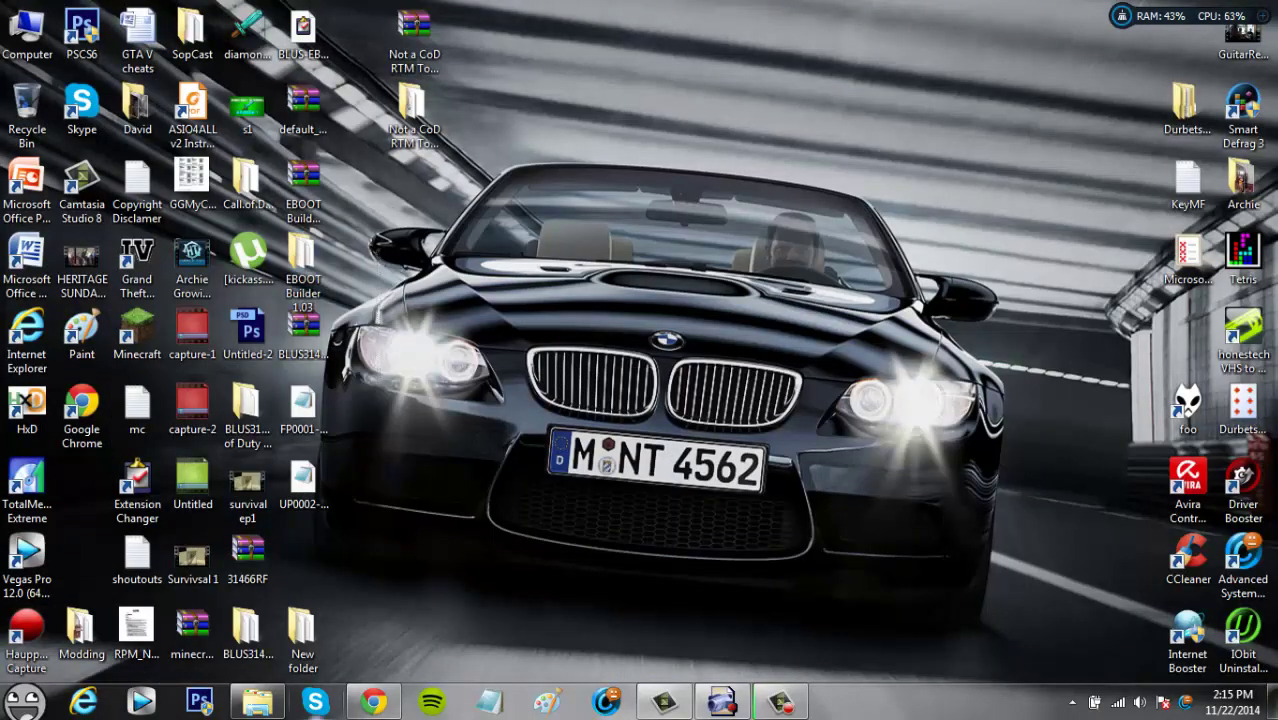
{"action": "left_click", "coordinate": [305, 330]}
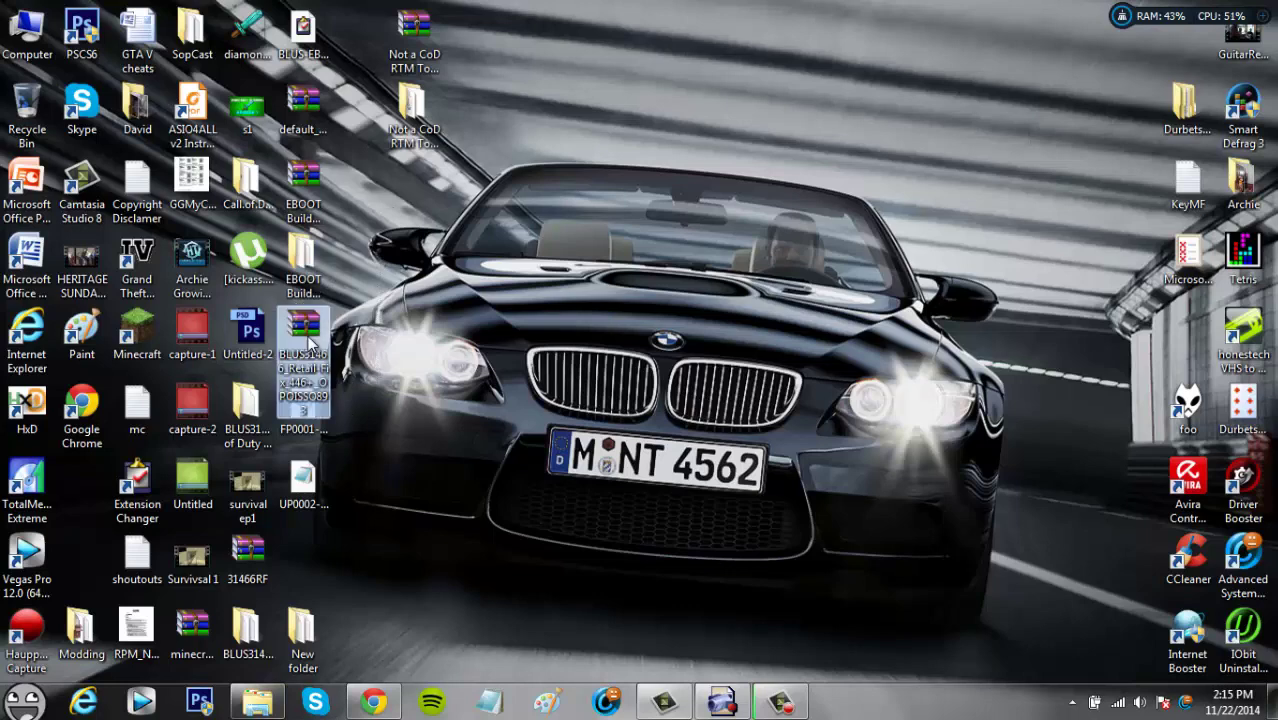
{"action": "left_click", "coordinate": [248, 565]}
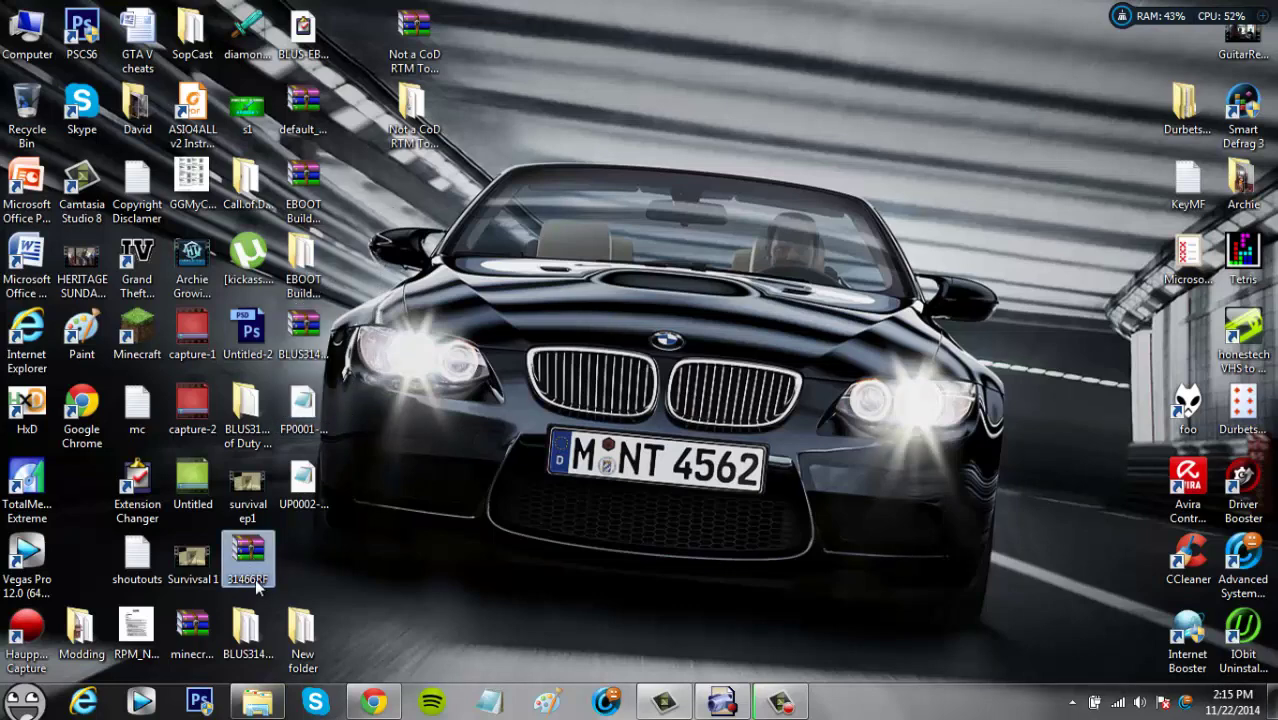
{"action": "double_click", "coordinate": [256, 586]}
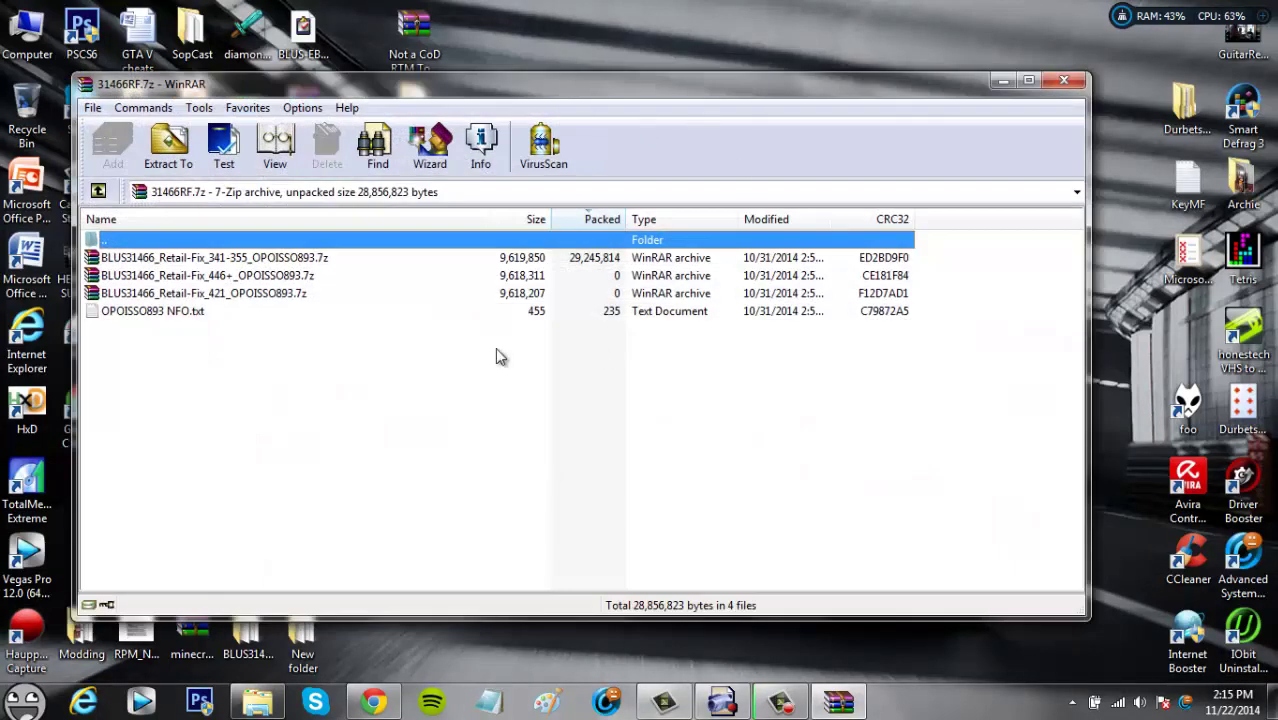
{"action": "left_click_drag", "start_coordinate": [421, 88], "coordinate": [472, 75]}
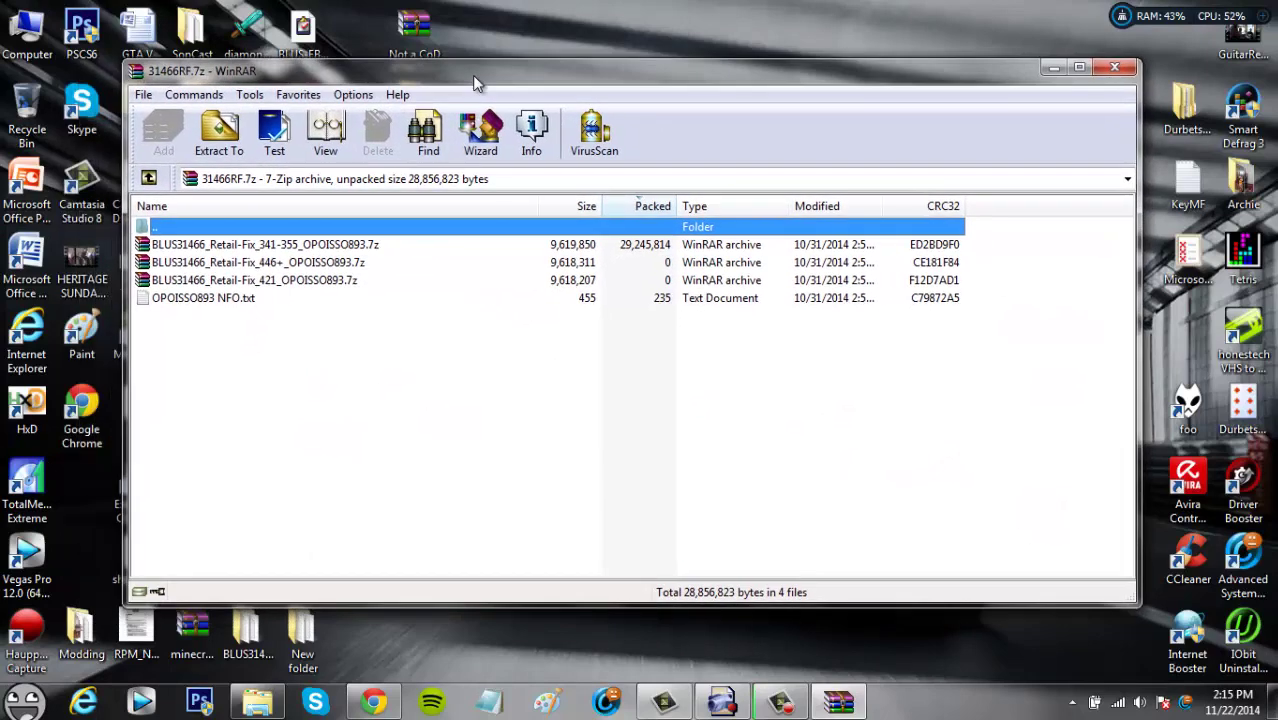
Extract BLUS31466_Retail-Fix_446+_OPOISSO893.7z from the archive onto the desktop, replacing the existing copy
{"action": "left_click", "coordinate": [276, 283]}
{"action": "left_click", "coordinate": [279, 263]}
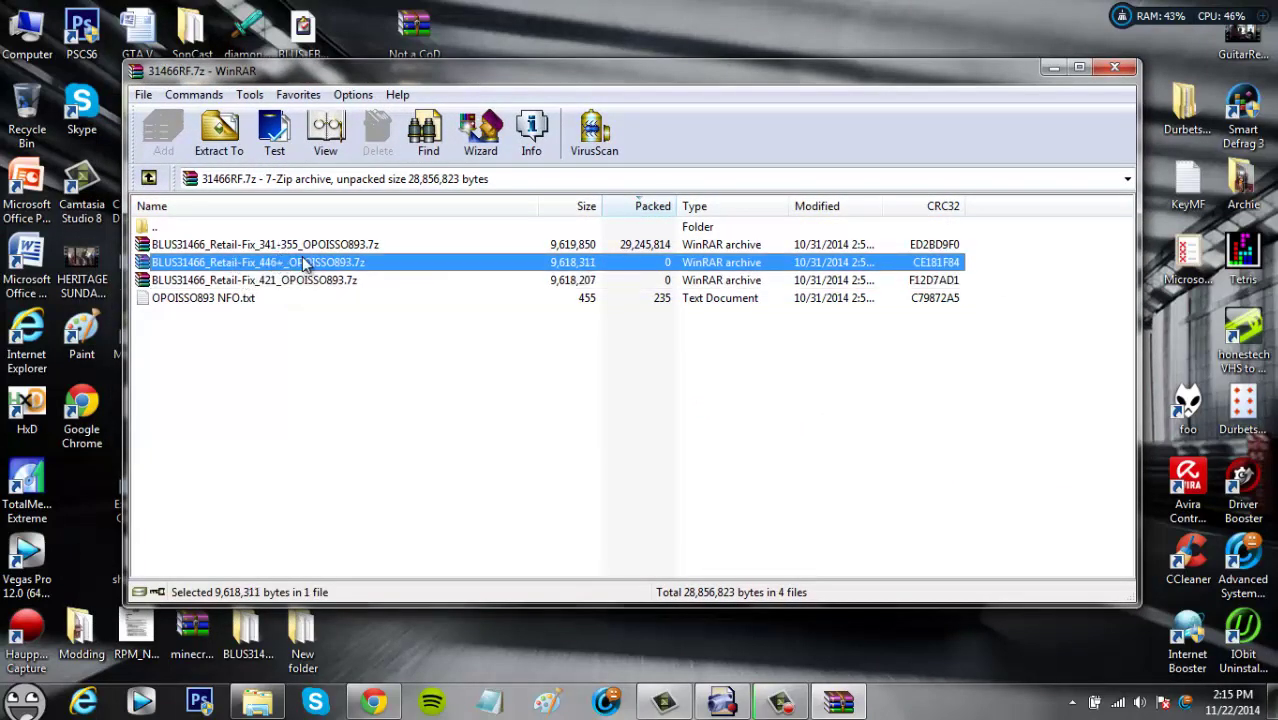
{"action": "left_click", "coordinate": [310, 264], "text": "ctrl"}
{"action": "left_click", "coordinate": [287, 263]}
{"action": "right_click", "coordinate": [236, 270]}
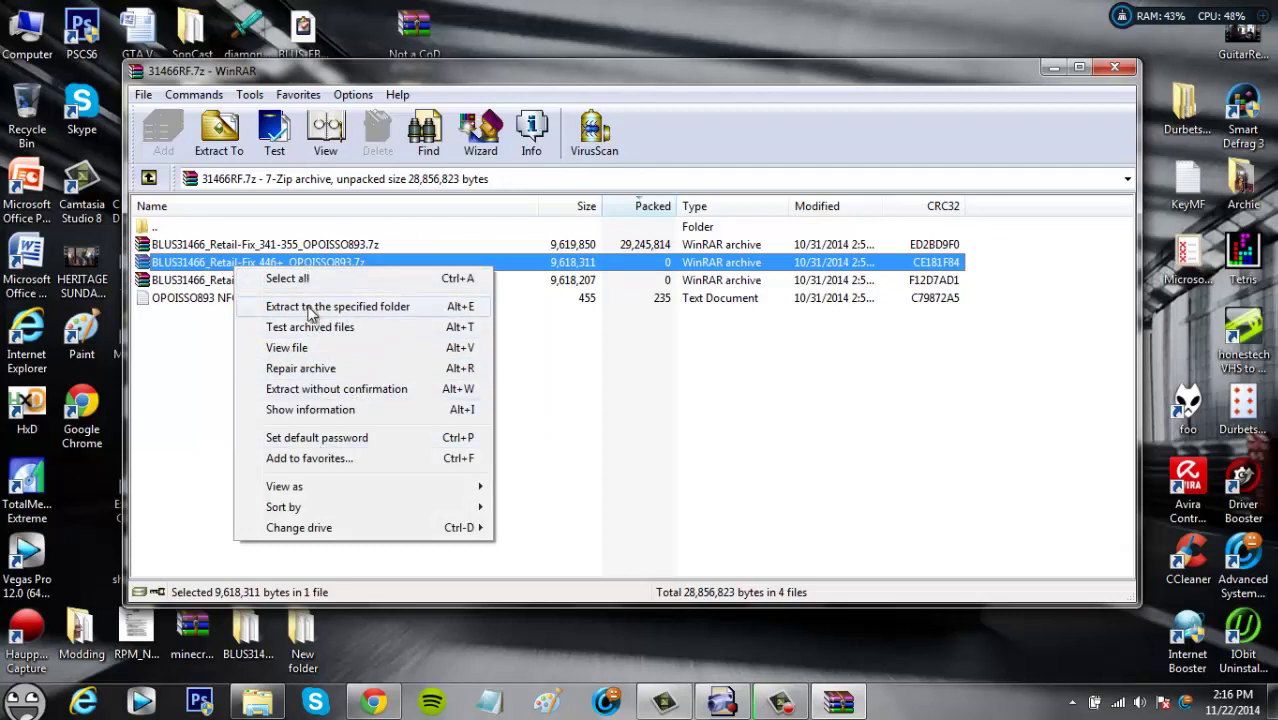
{"action": "left_click", "coordinate": [597, 468]}
{"action": "left_click", "coordinate": [262, 266]}
{"action": "left_click", "coordinate": [256, 278]}
{"action": "left_click", "coordinate": [255, 265]}
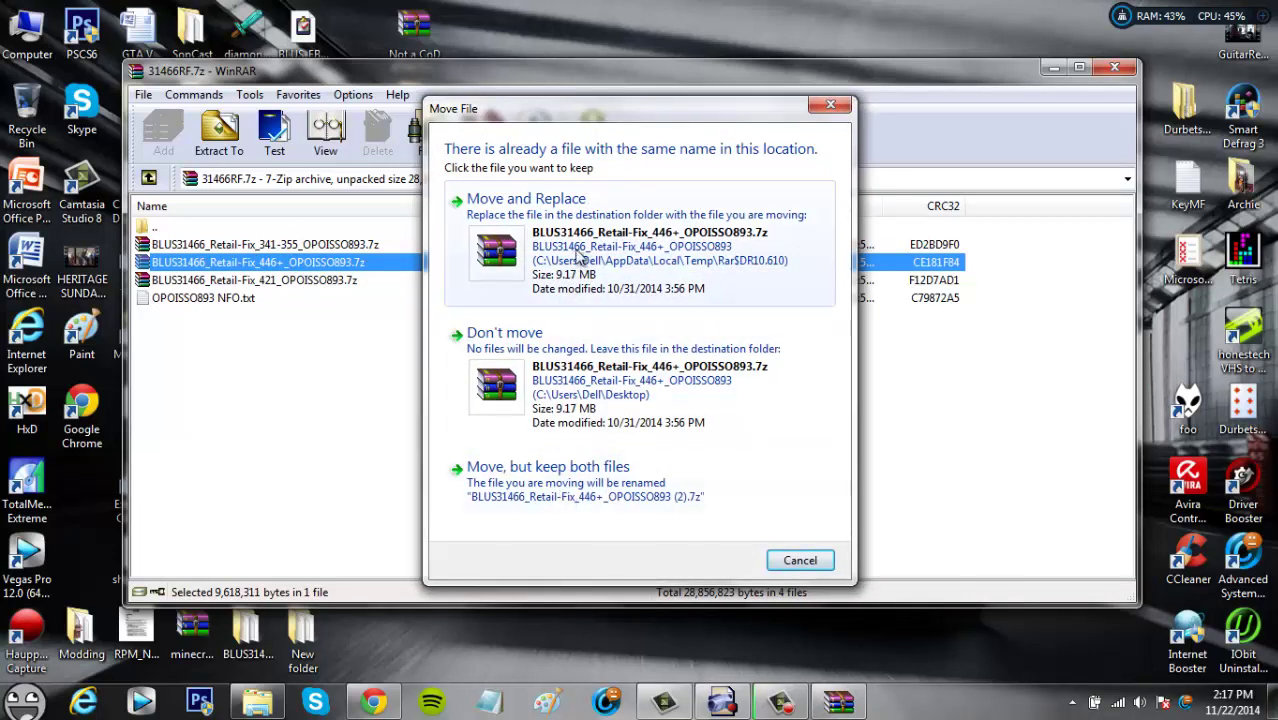
{"action": "left_click", "coordinate": [583, 252]}
Look over the archive's 341-355, 421 and 446+ retail fix files and close the 31466RF.7z window
{"action": "left_click", "coordinate": [248, 298]}
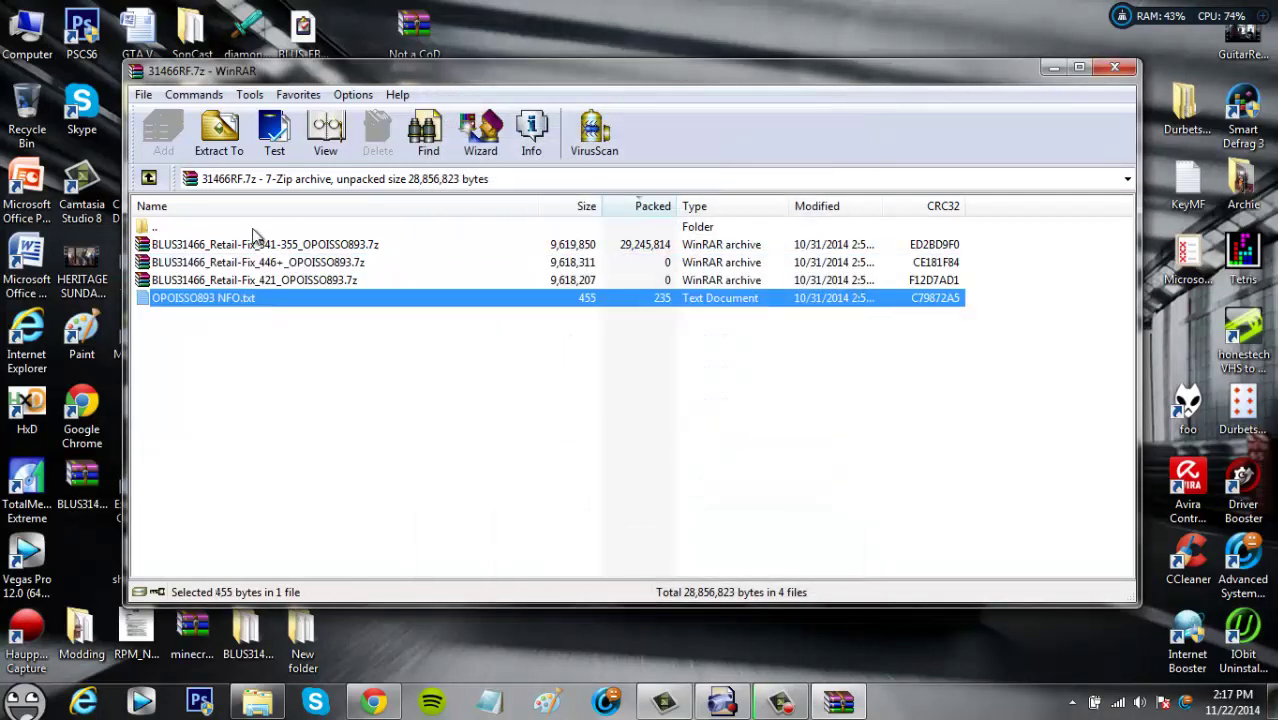
{"action": "left_click", "coordinate": [255, 243]}
{"action": "left_click", "coordinate": [265, 282]}
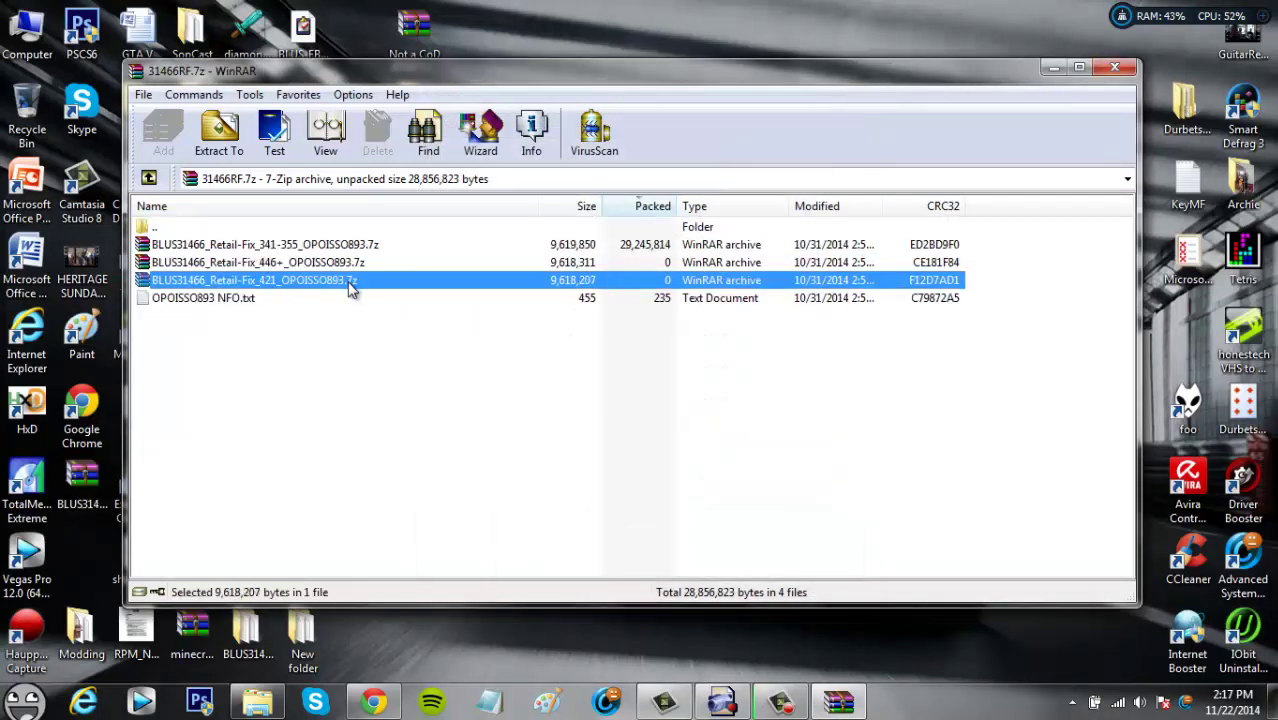
{"action": "left_click", "coordinate": [298, 246]}
{"action": "left_click", "coordinate": [296, 262]}
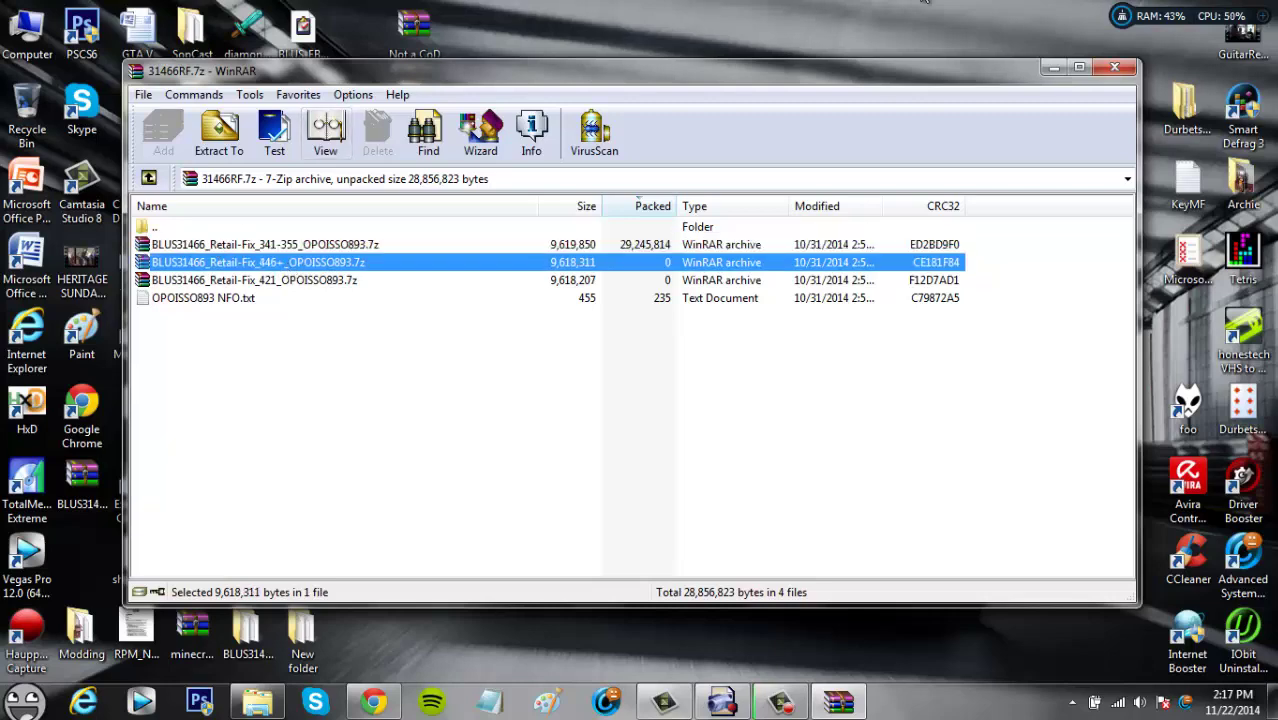
{"action": "left_click", "coordinate": [1126, 68]}
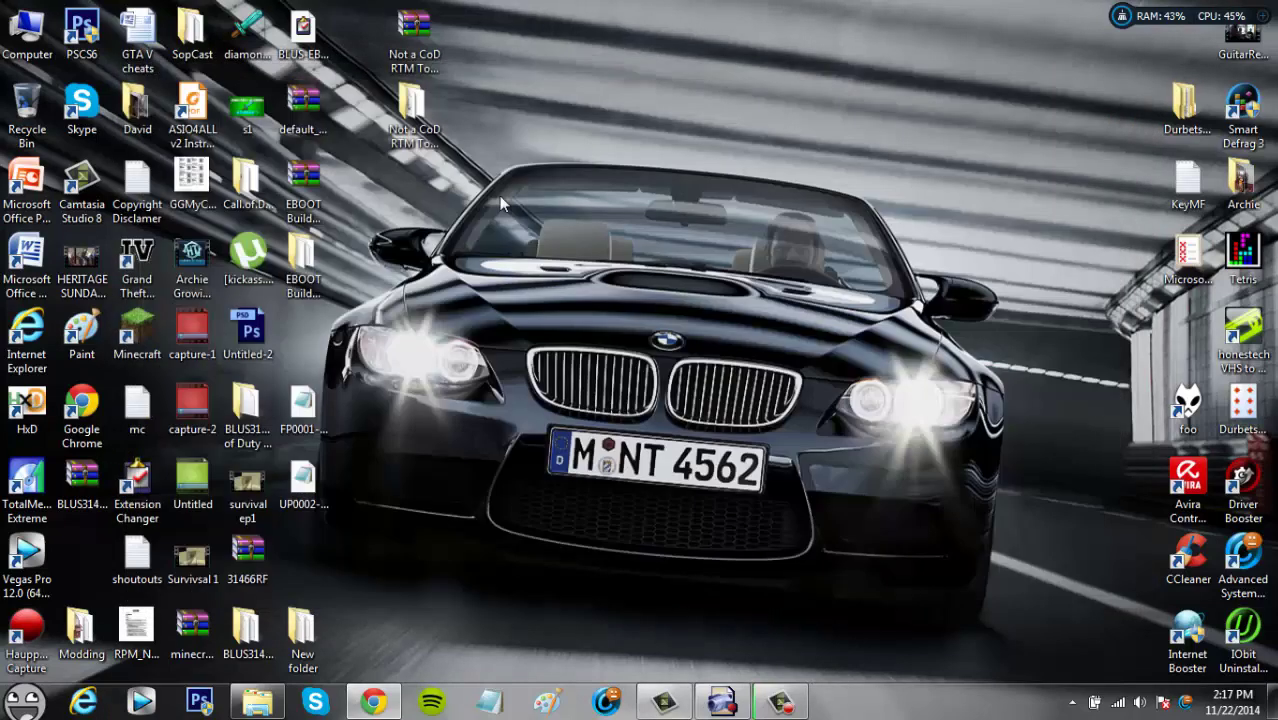
Find the BLUS31466_Retail-Fix_446+_OPOISSO893 archive among the desktop icons and move it to an empty area of the desktop
{"action": "left_click_drag", "start_coordinate": [485, 210], "coordinate": [412, 268]}
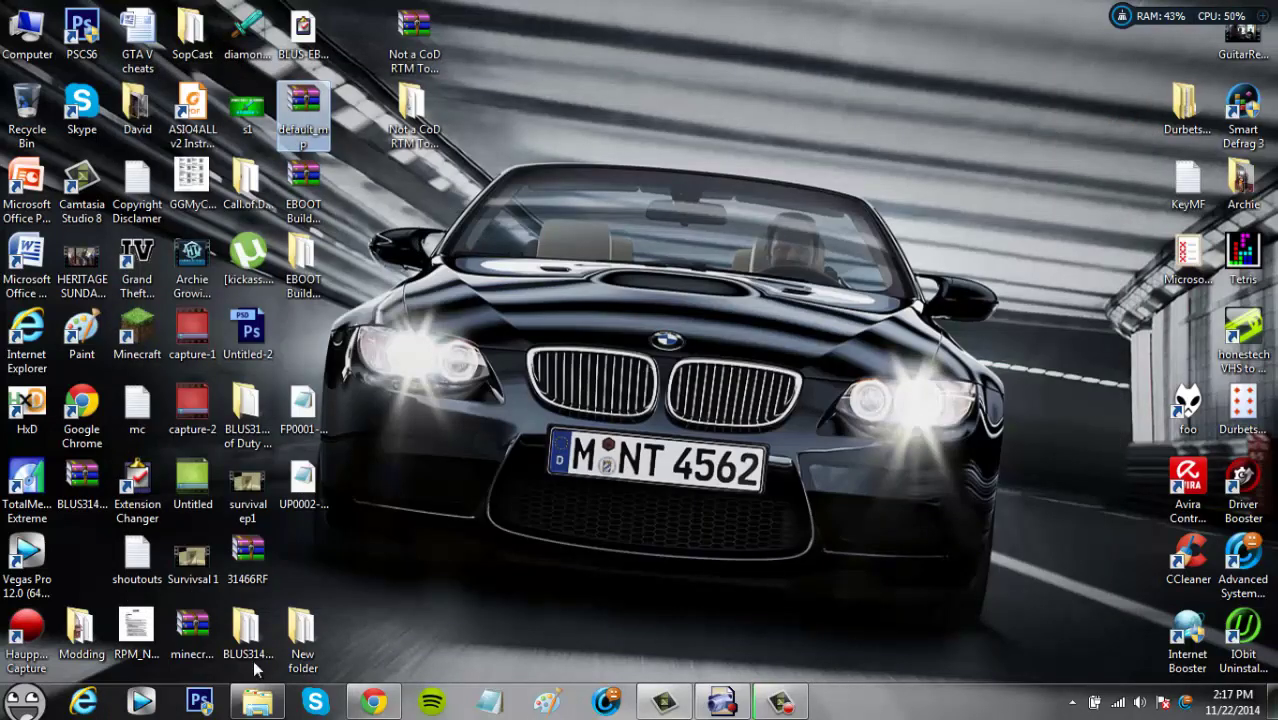
{"action": "left_click", "coordinate": [248, 556]}
{"action": "left_click", "coordinate": [305, 105]}
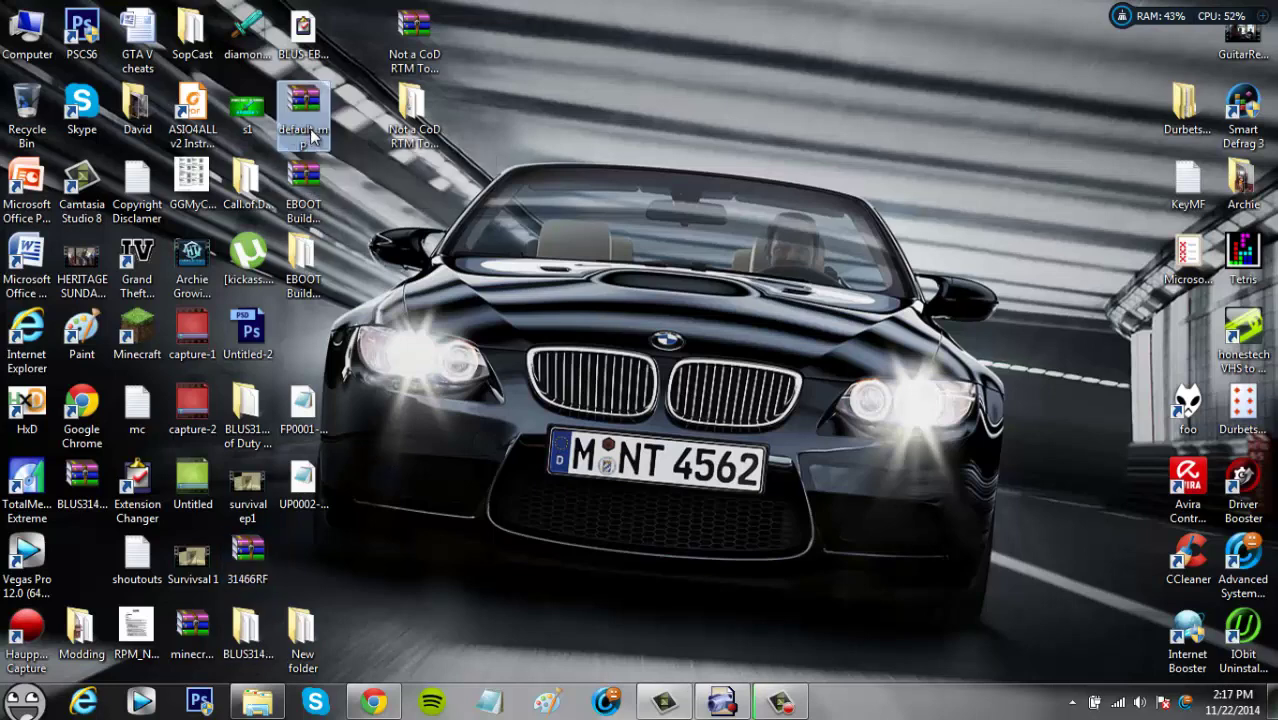
{"action": "left_click", "coordinate": [430, 20]}
{"action": "left_click", "coordinate": [192, 632]}
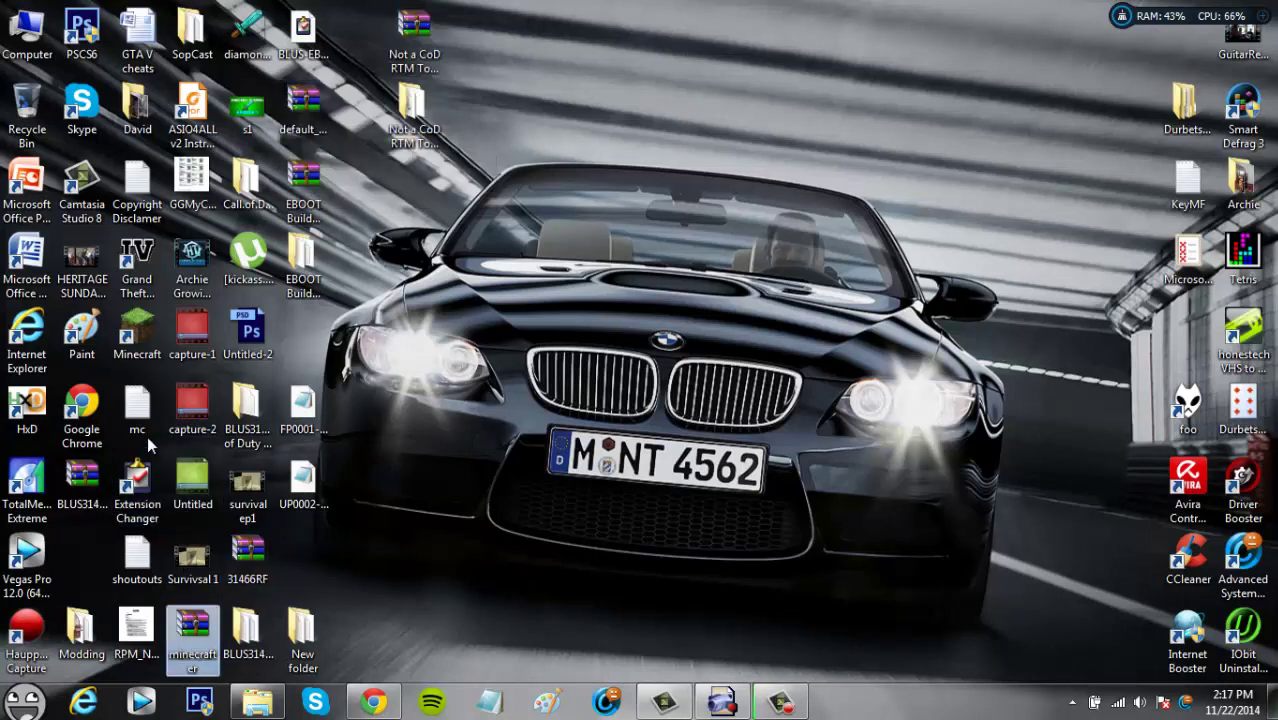
{"action": "left_click", "coordinate": [84, 485]}
{"action": "left_click_drag", "start_coordinate": [84, 485], "coordinate": [580, 90]}
Extract the archive into the desktop folder BLUS31466_Retail-Fix_446+_OPOISSO893, replacing all existing files
{"action": "right_click", "coordinate": [580, 88]}
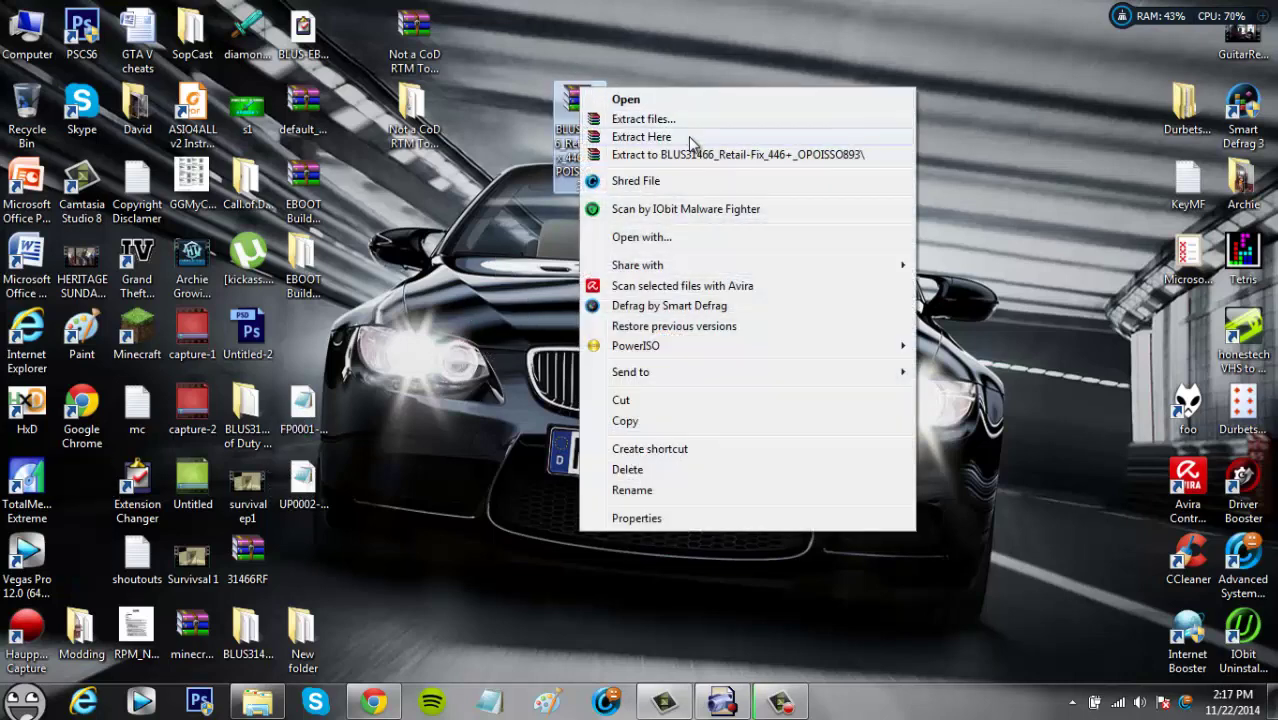
{"action": "left_click", "coordinate": [679, 120]}
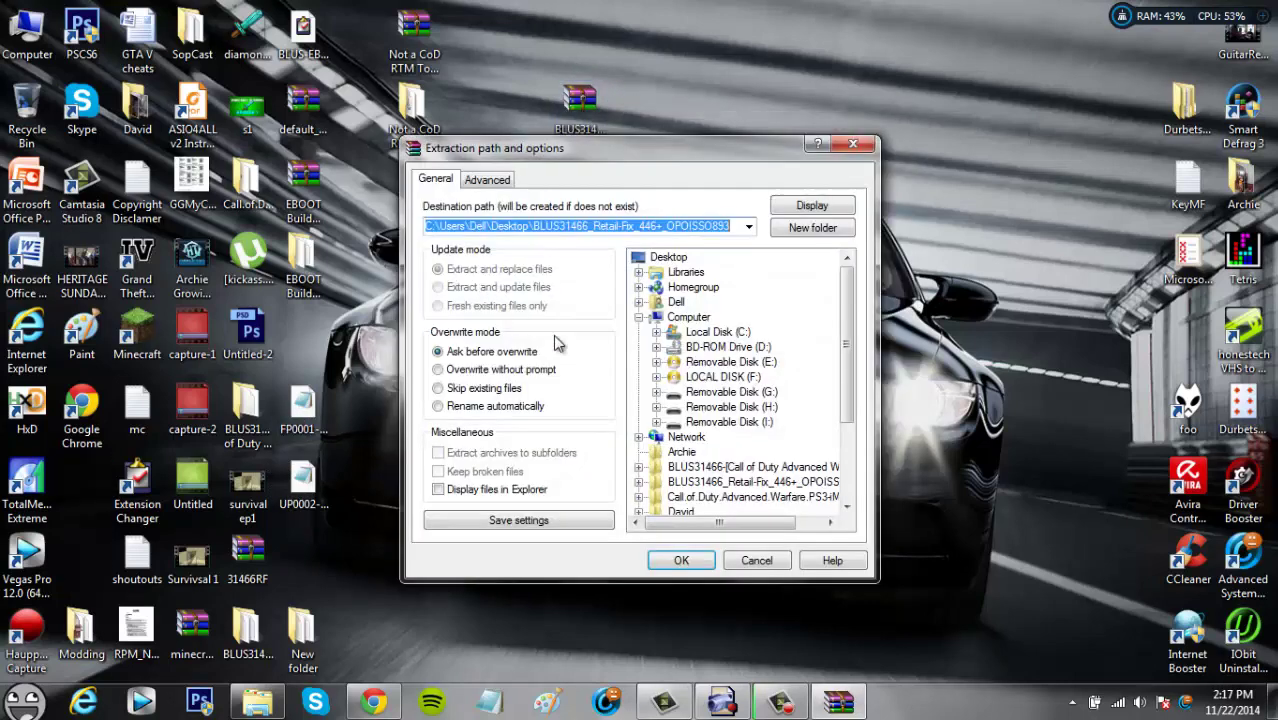
{"action": "left_click", "coordinate": [681, 560]}
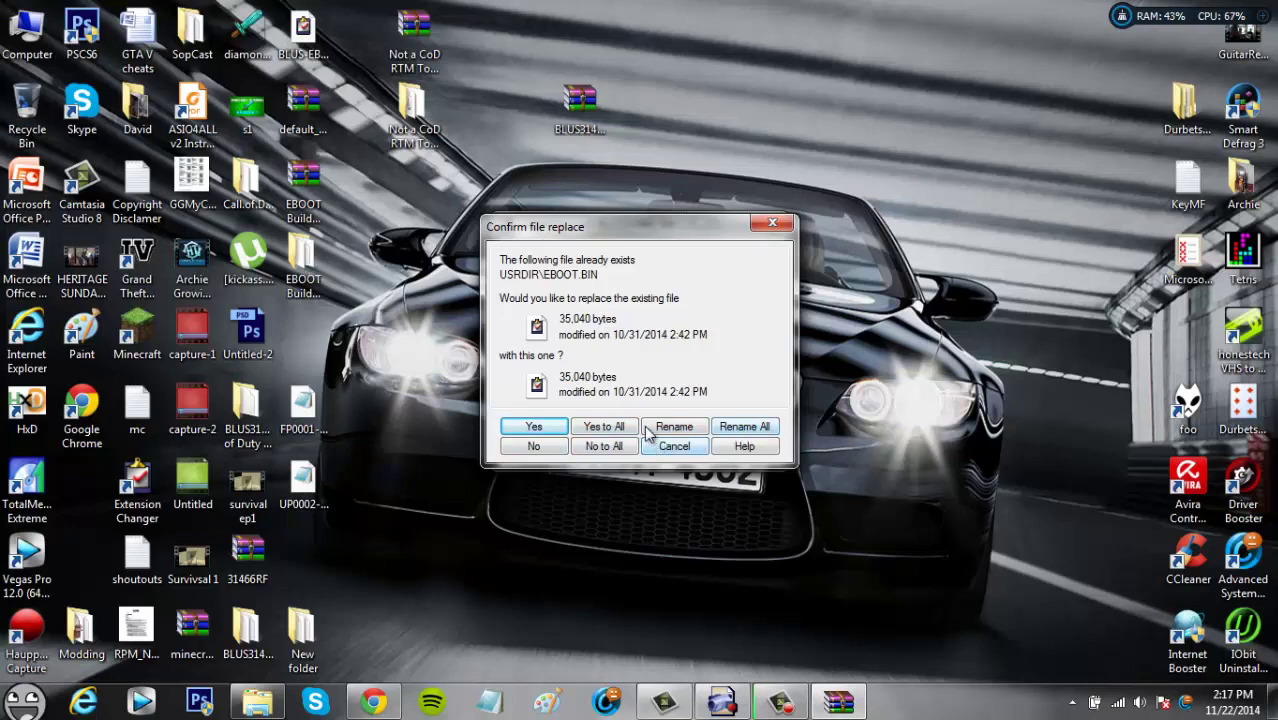
{"action": "left_click", "coordinate": [601, 428]}
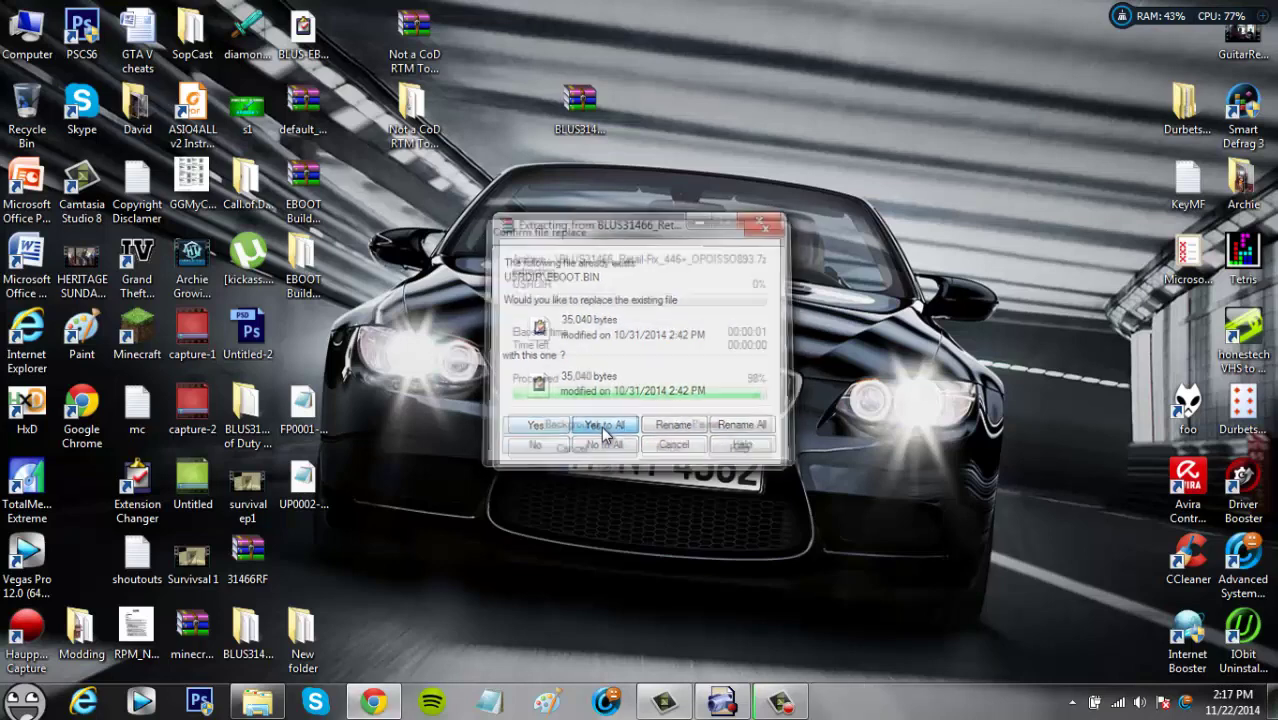
Move the extracted BLUS31466 retail fix folder beside its archive on the desktop
{"action": "left_click", "coordinate": [582, 120]}
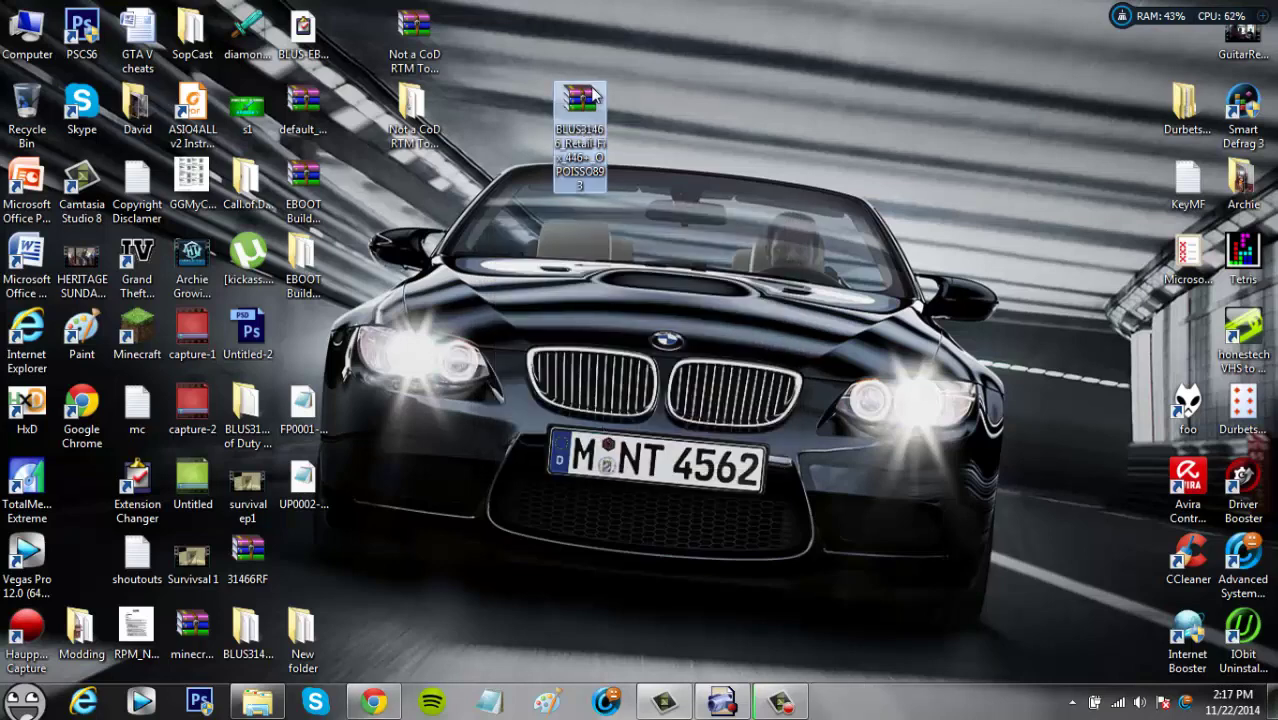
{"action": "left_click_drag", "start_coordinate": [582, 120], "coordinate": [578, 122]}
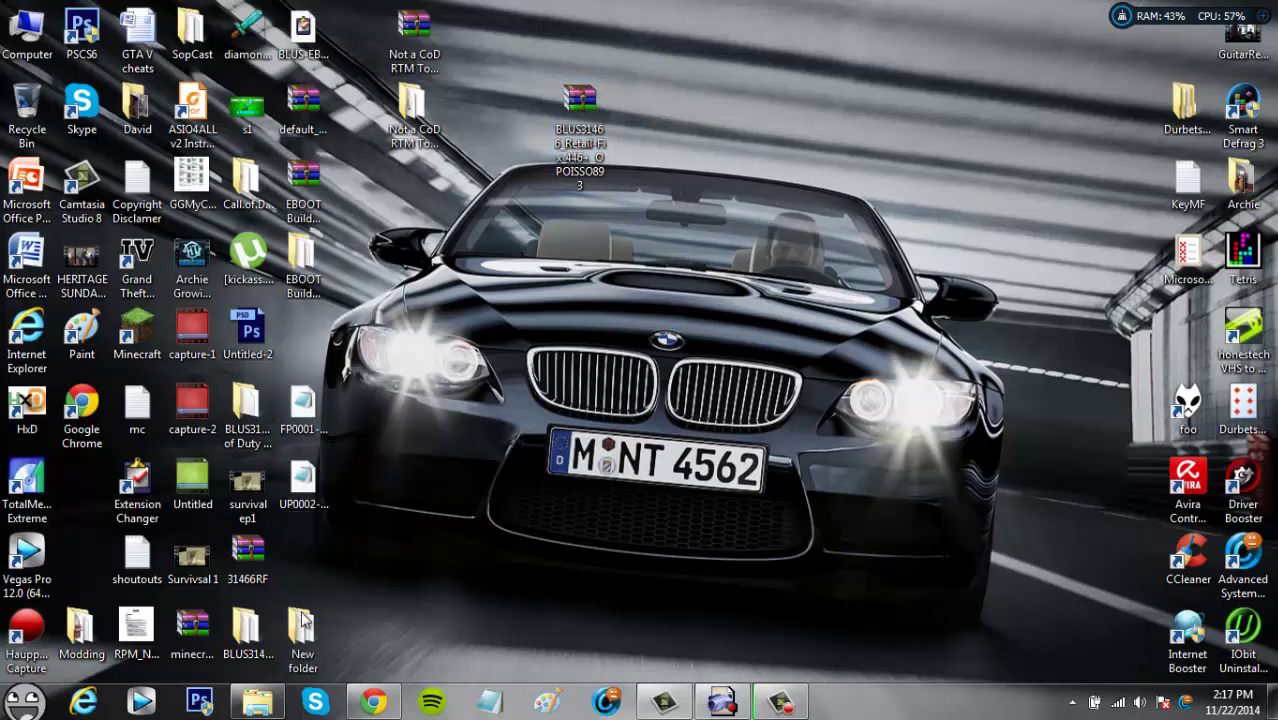
{"action": "left_click", "coordinate": [240, 648]}
{"action": "left_click_drag", "start_coordinate": [245, 627], "coordinate": [636, 100]}
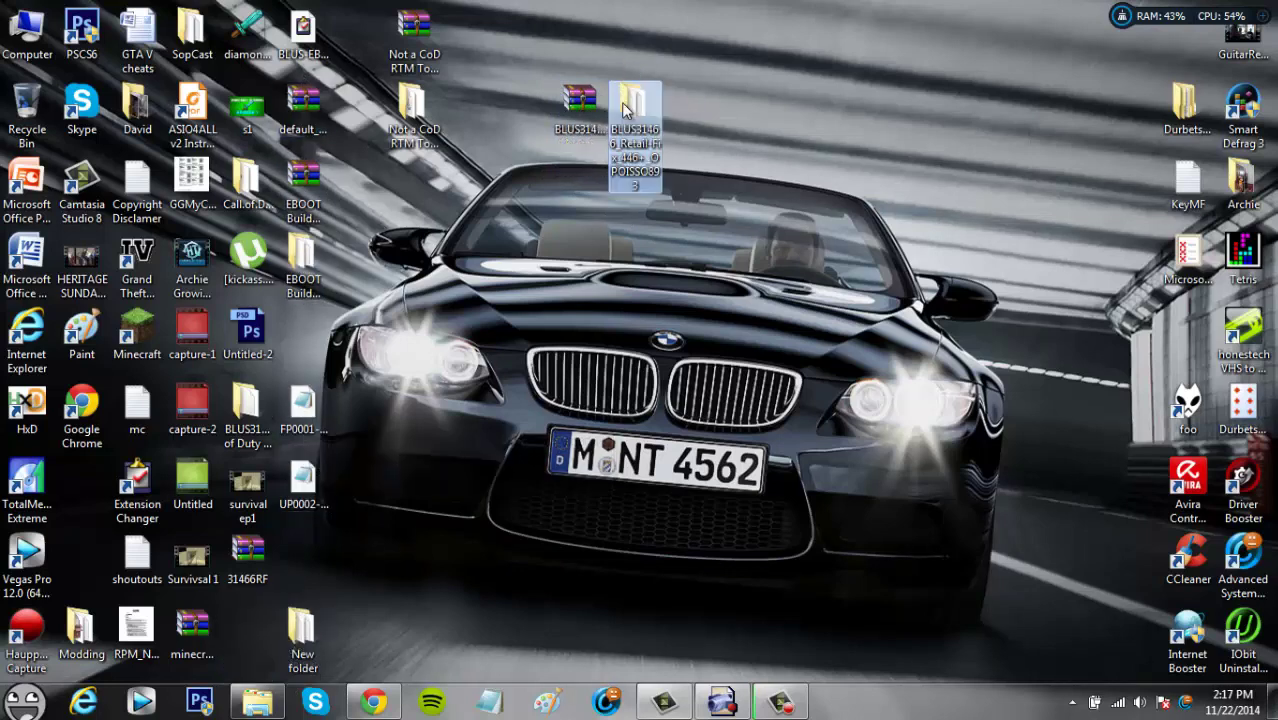
Open the extracted retail fix folder and examine its contents and the files inside its USRDIR subfolder
{"action": "double_click", "coordinate": [636, 110]}
{"action": "left_click", "coordinate": [455, 234]}
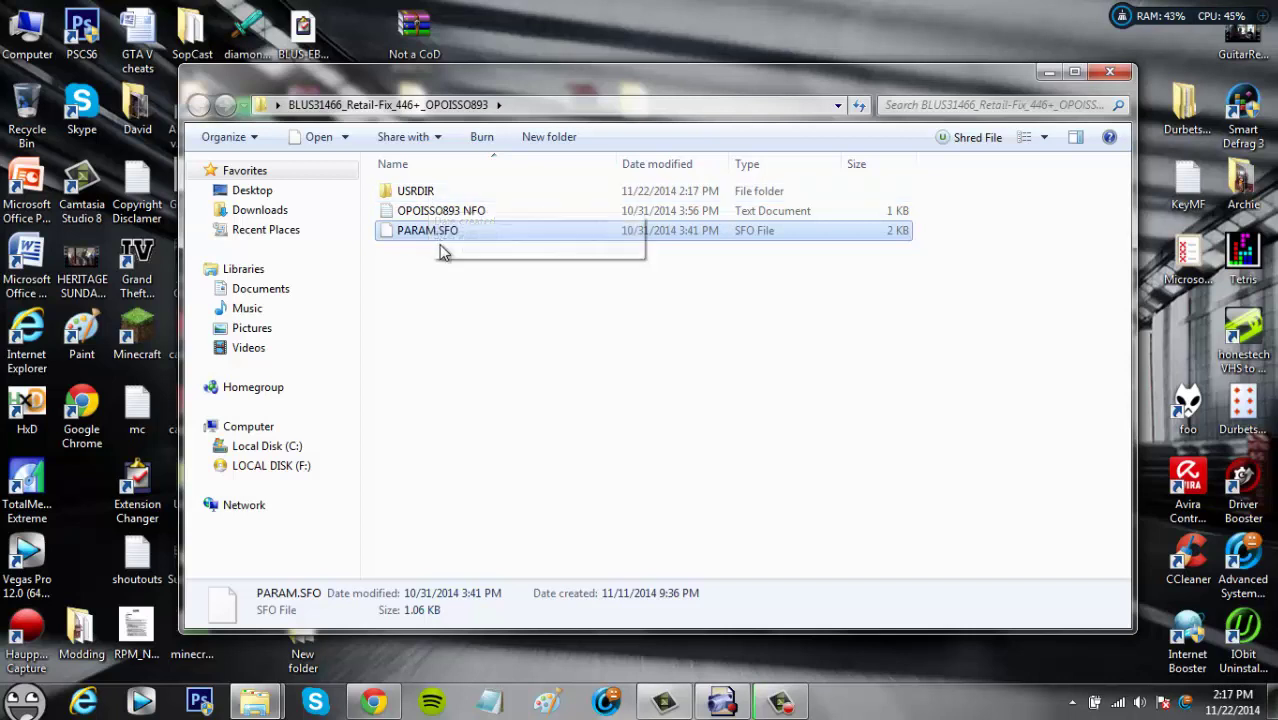
{"action": "double_click", "coordinate": [424, 193]}
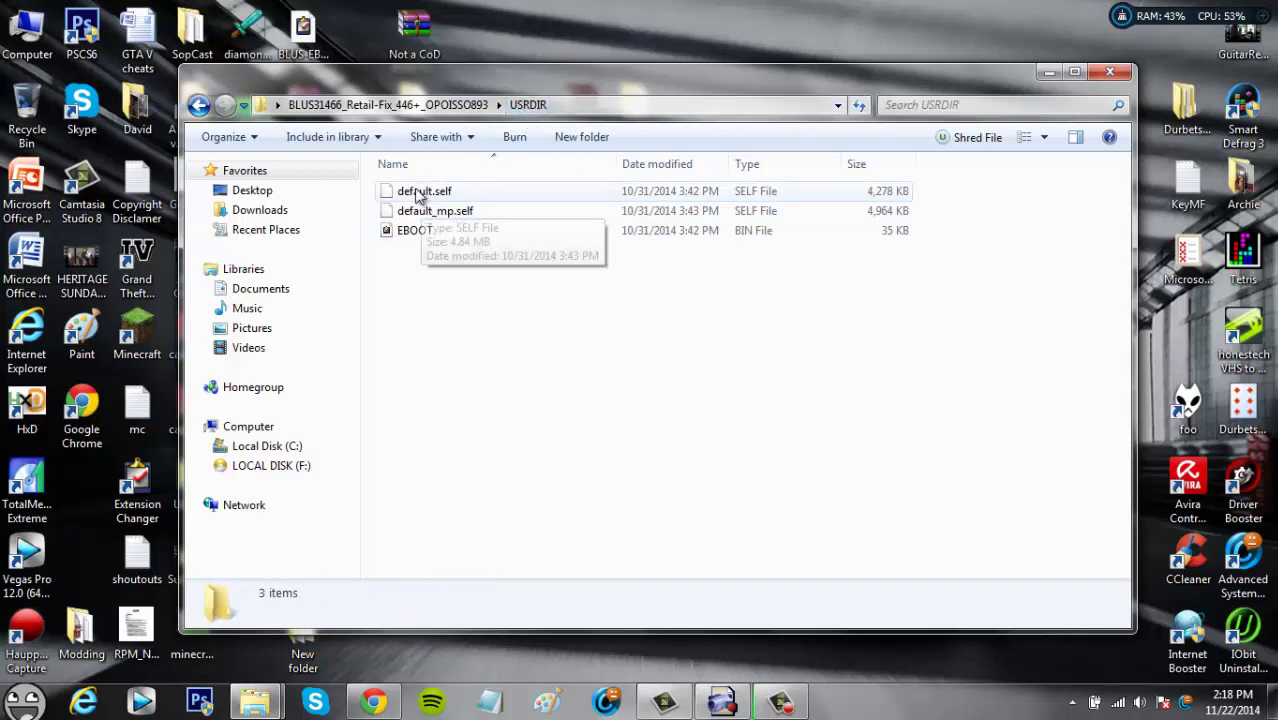
{"action": "left_click_drag", "start_coordinate": [412, 276], "coordinate": [456, 228]}
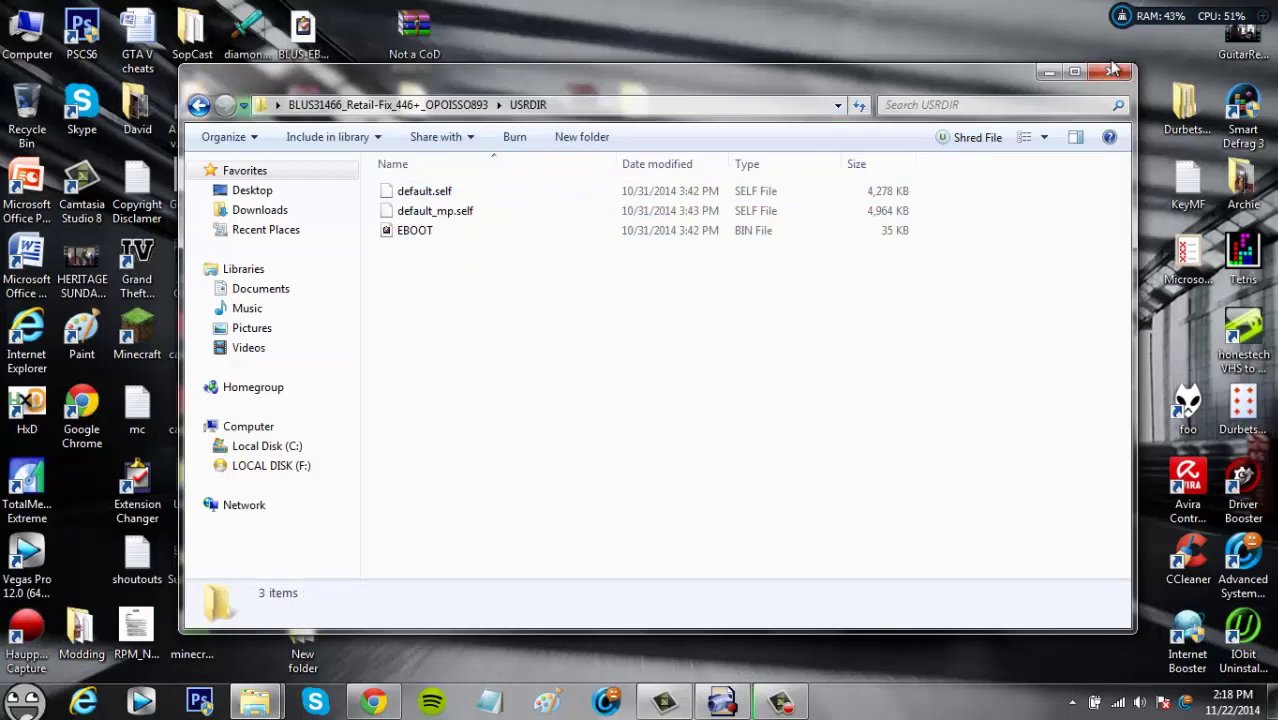
Arrange the retail fix's USRDIR folder and the external drive's BLUS31466-Advanced Warfare folder side by side, with the game folder on the left
{"action": "key", "text": "super+Right"}
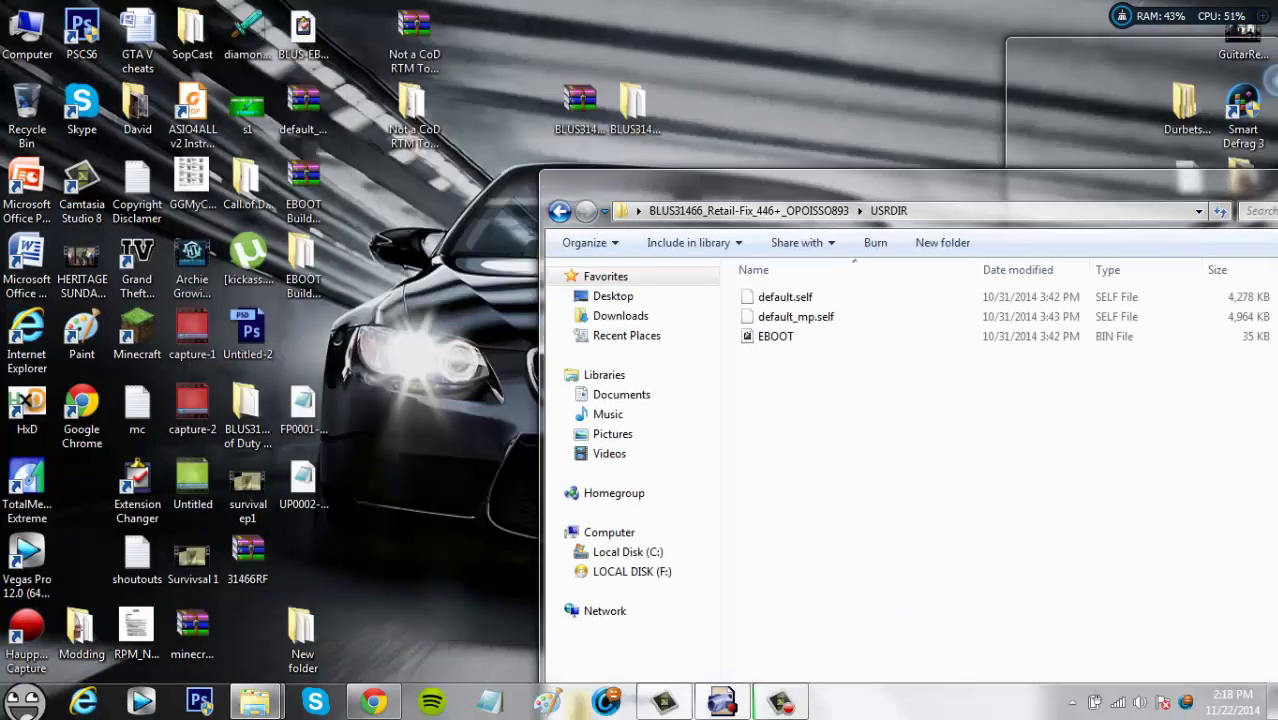
{"action": "mouse_move", "coordinate": [255, 700]}
{"action": "left_click", "coordinate": [208, 645]}
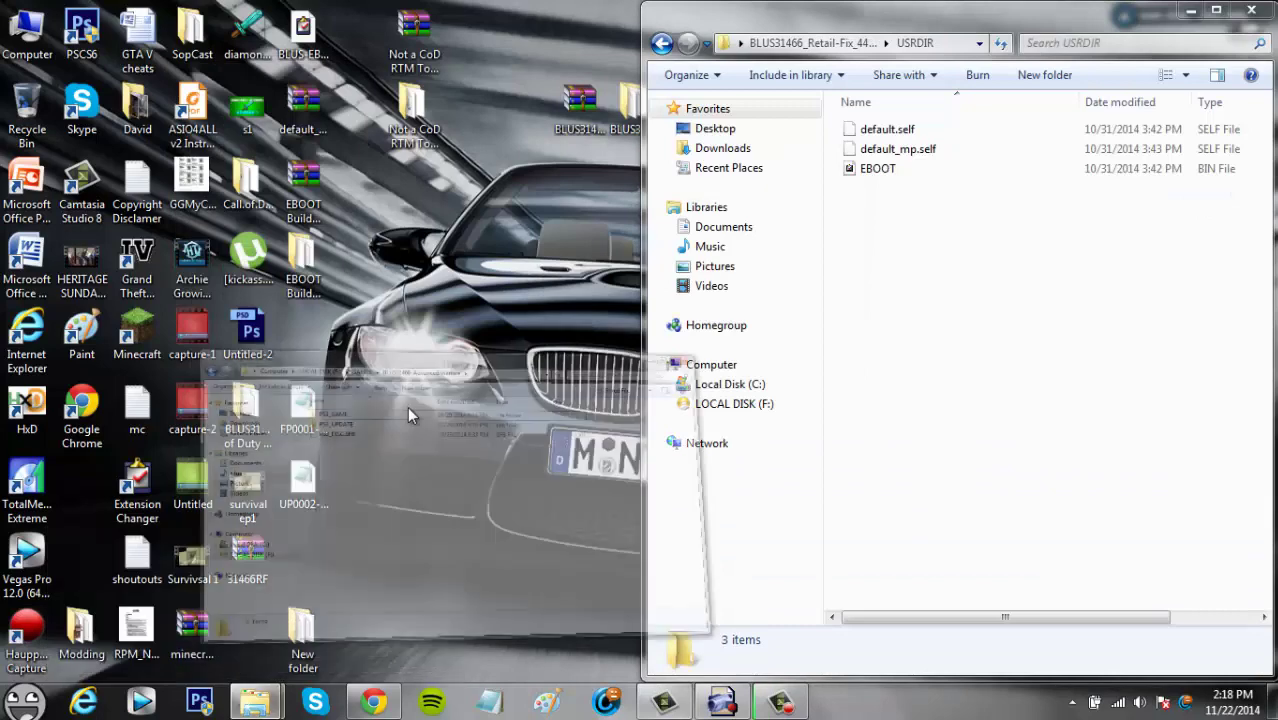
{"action": "left_click_drag", "start_coordinate": [492, 57], "coordinate": [3, 12]}
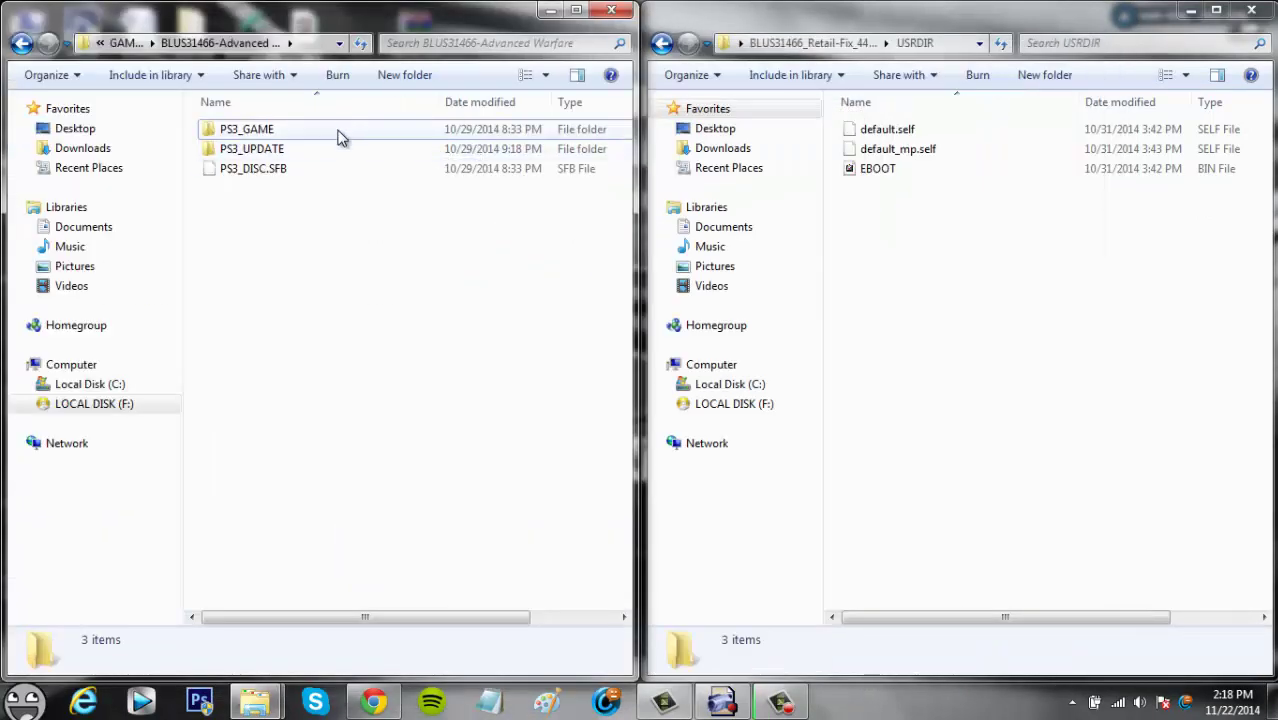
Open the game's PS3_GAME folder and try to copy the retail fix's PARAM.SFO into it
{"action": "double_click", "coordinate": [284, 131]}
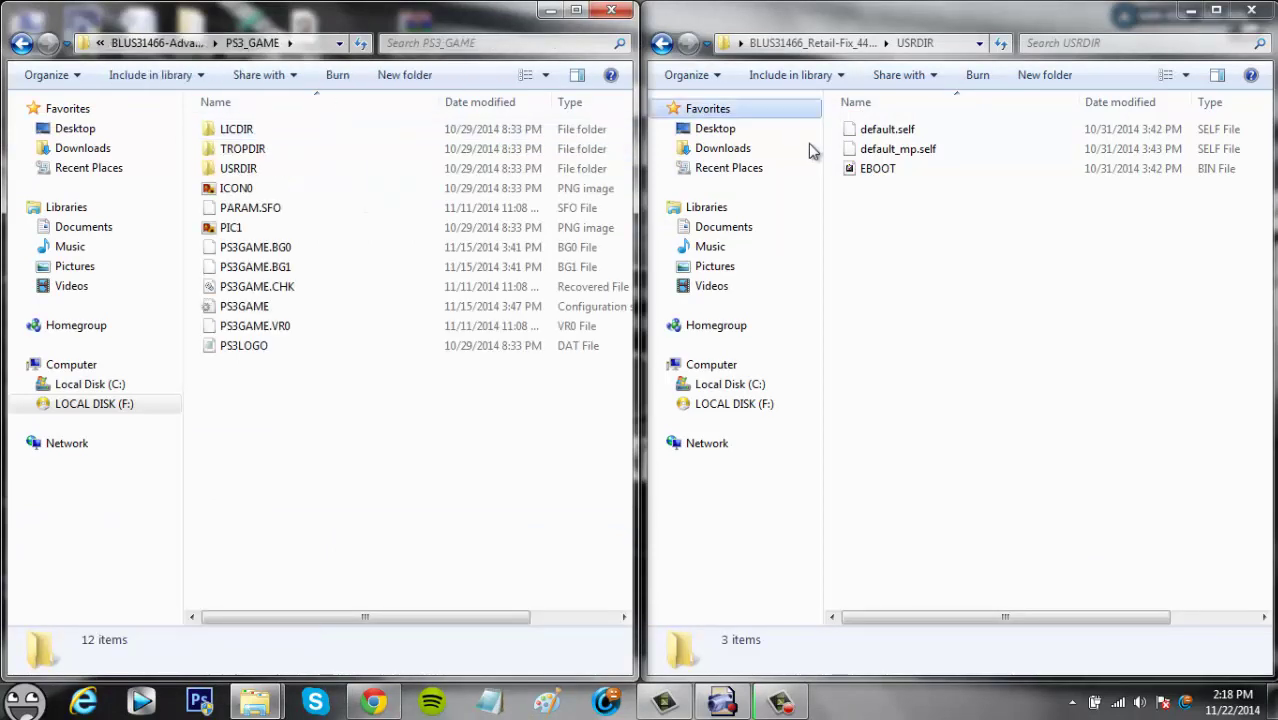
{"action": "left_click", "coordinate": [662, 43]}
{"action": "left_click", "coordinate": [925, 172]}
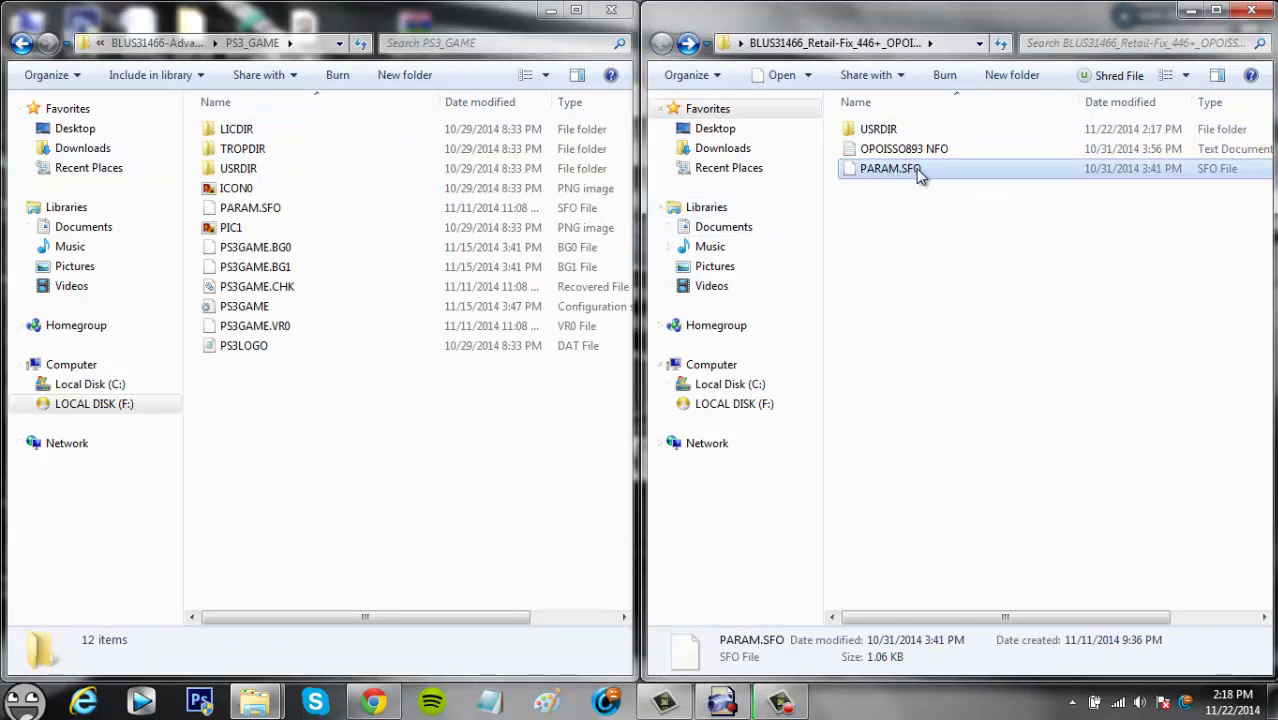
{"action": "left_click_drag", "start_coordinate": [925, 172], "coordinate": [280, 440]}
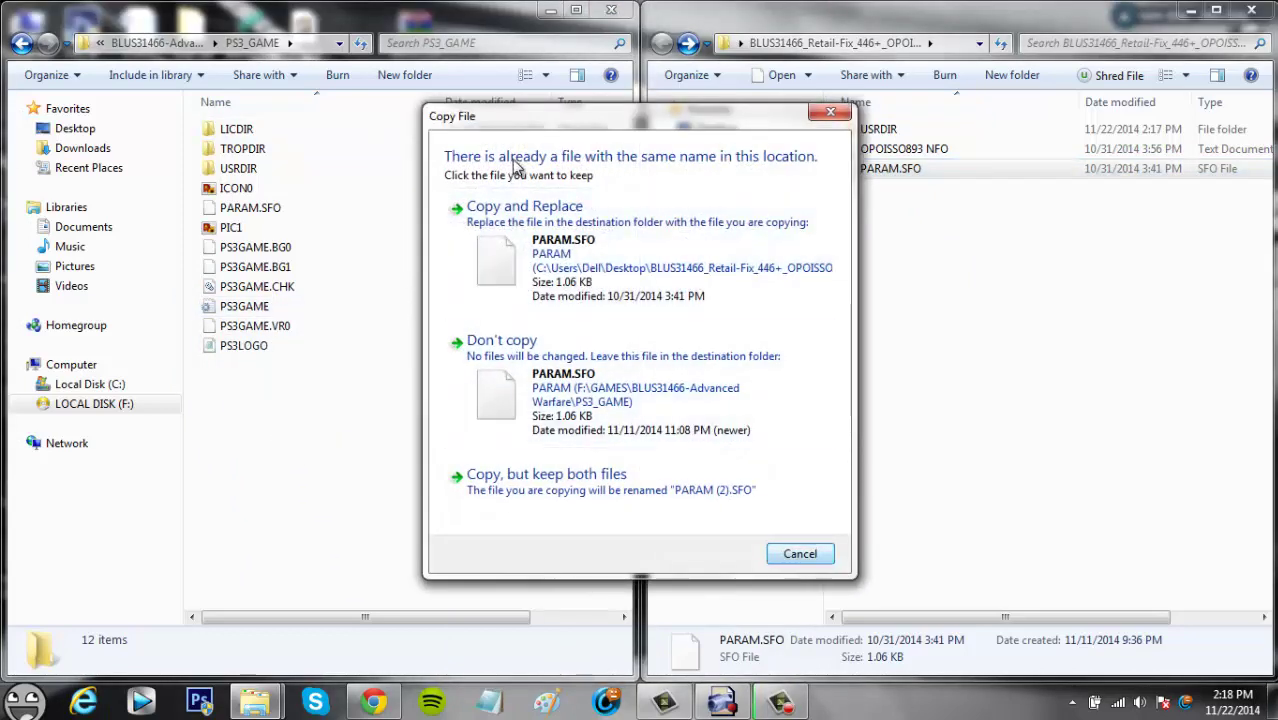
{"action": "left_click", "coordinate": [799, 554]}
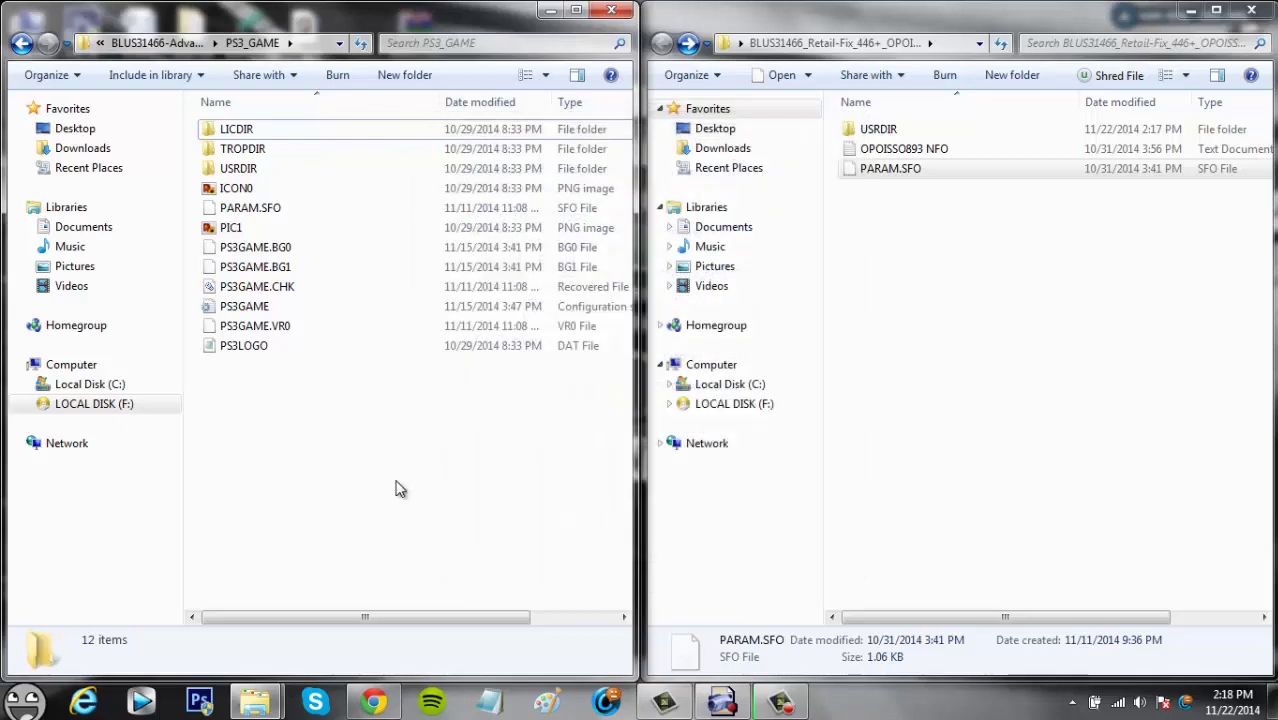
Open USRDIR in both the game and retail fix folders and examine the fix's default.self, default_mp.self and EBOOT files
{"action": "left_click", "coordinate": [251, 172]}
{"action": "double_click", "coordinate": [251, 176]}
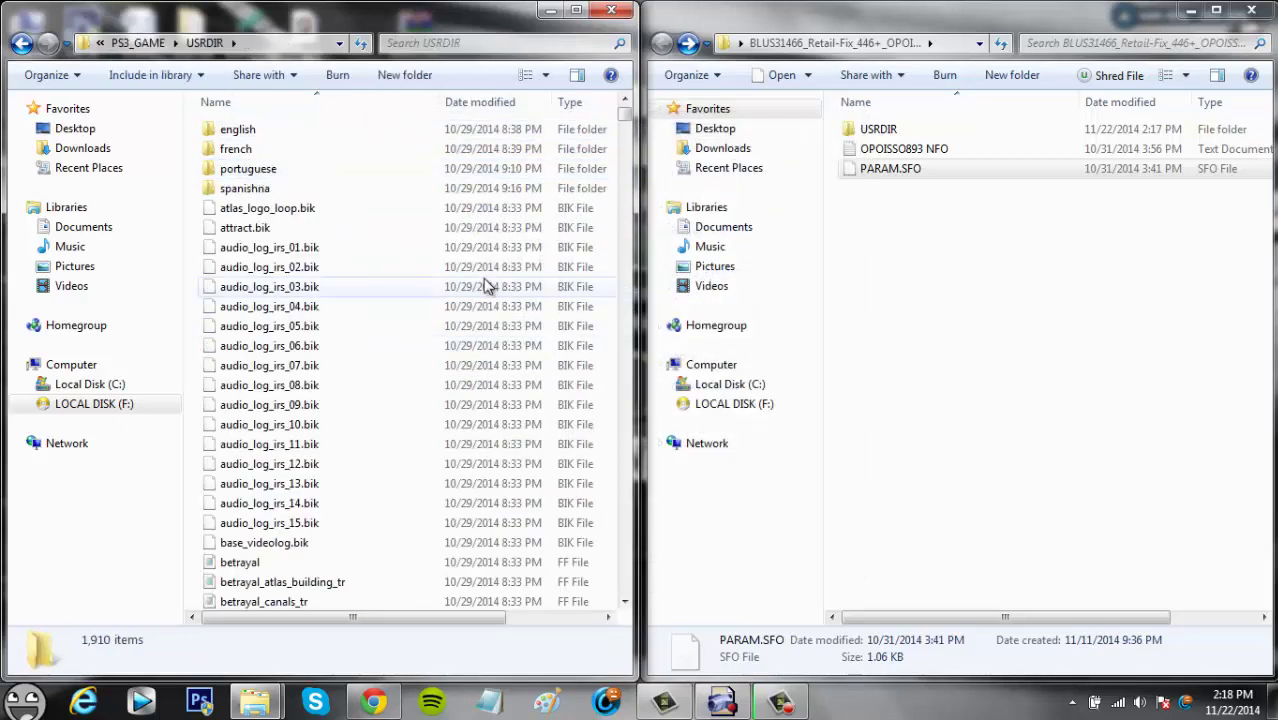
{"action": "double_click", "coordinate": [870, 131]}
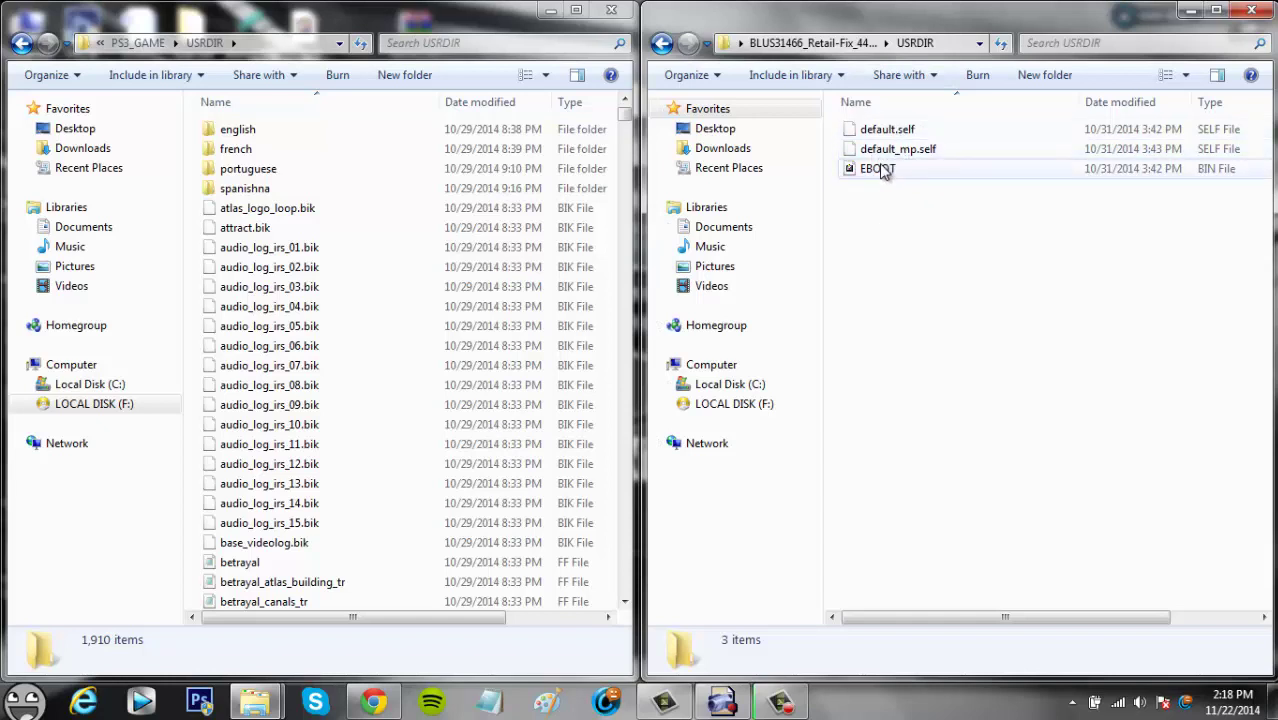
{"action": "left_click_drag", "start_coordinate": [879, 208], "coordinate": [462, 244]}
{"action": "left_click_drag", "start_coordinate": [966, 323], "coordinate": [920, 178]}
{"action": "left_click", "coordinate": [920, 174]}
{"action": "left_click", "coordinate": [900, 129]}
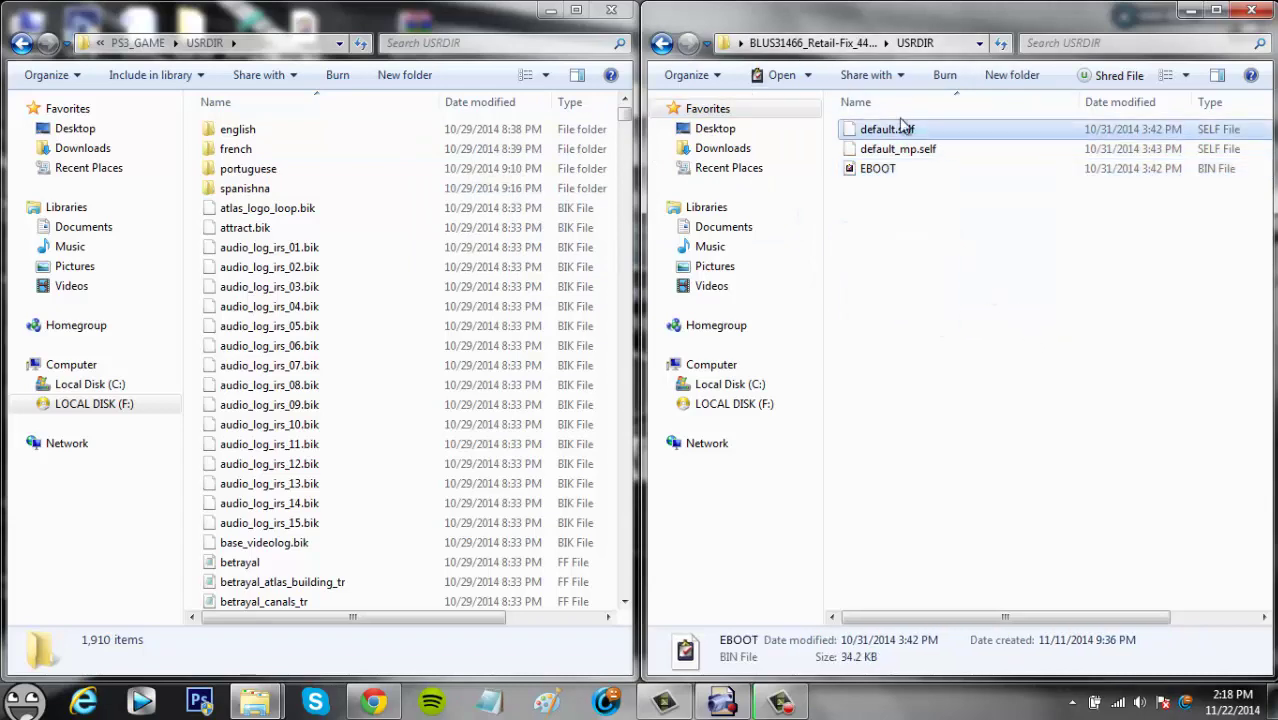
Close the retail fix folder, then undock the game's USRDIR window and widen it
{"action": "left_click", "coordinate": [1253, 9]}
{"action": "left_click_drag", "start_coordinate": [500, 9], "coordinate": [581, 59]}
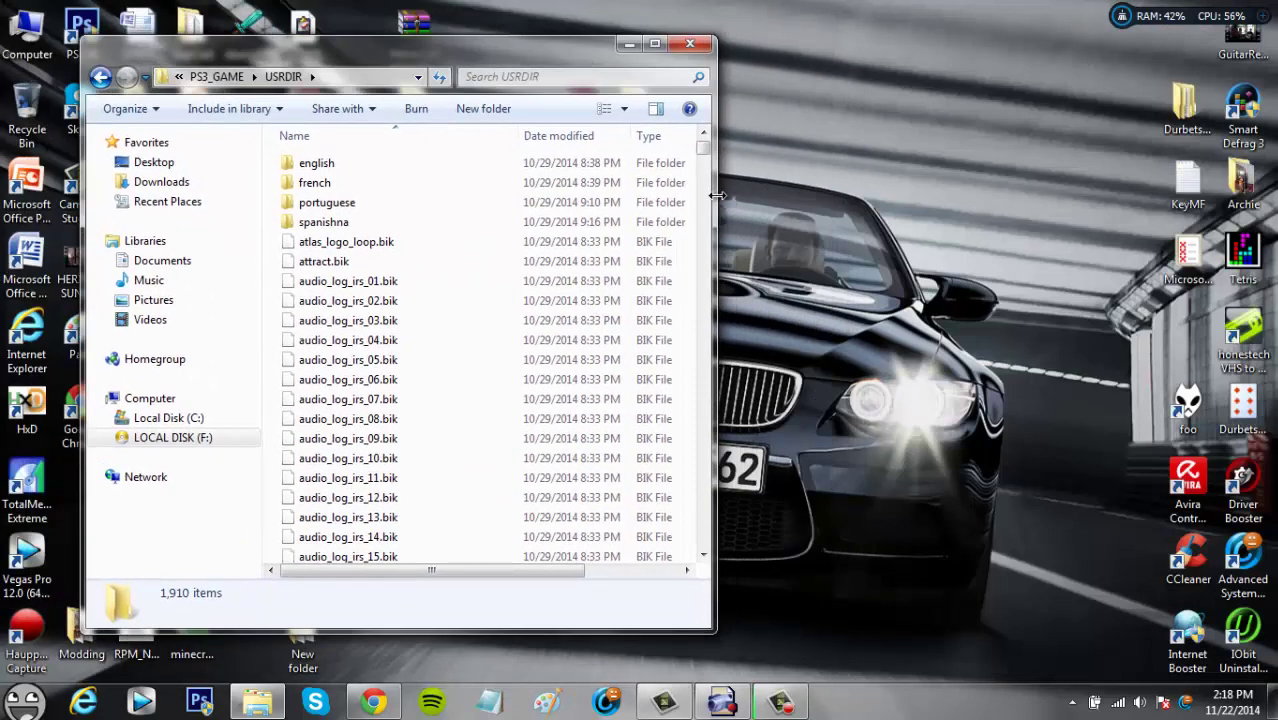
{"action": "left_click_drag", "start_coordinate": [717, 196], "coordinate": [1085, 219]}
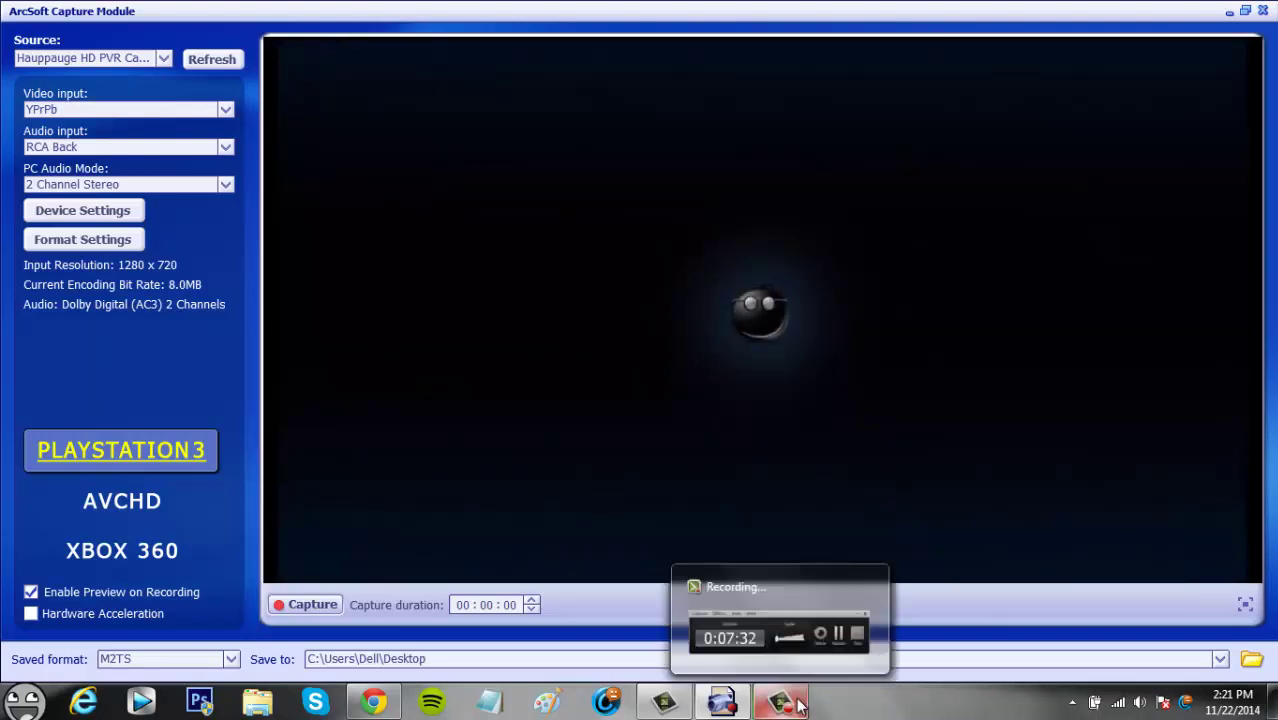
Restore the ArcSoft Capture Module preview and bring up the screen recorder's controls over it
{"action": "mouse_move", "coordinate": [790, 704]}
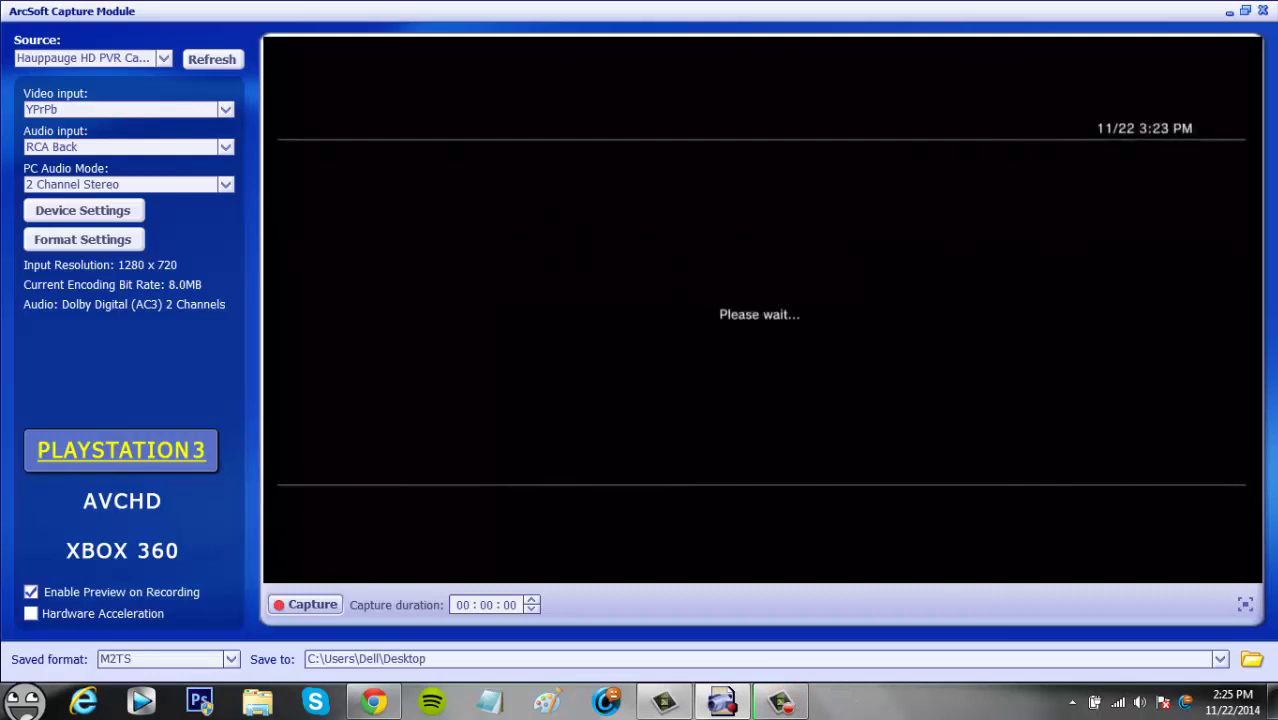
{"action": "left_click", "coordinate": [782, 703]}
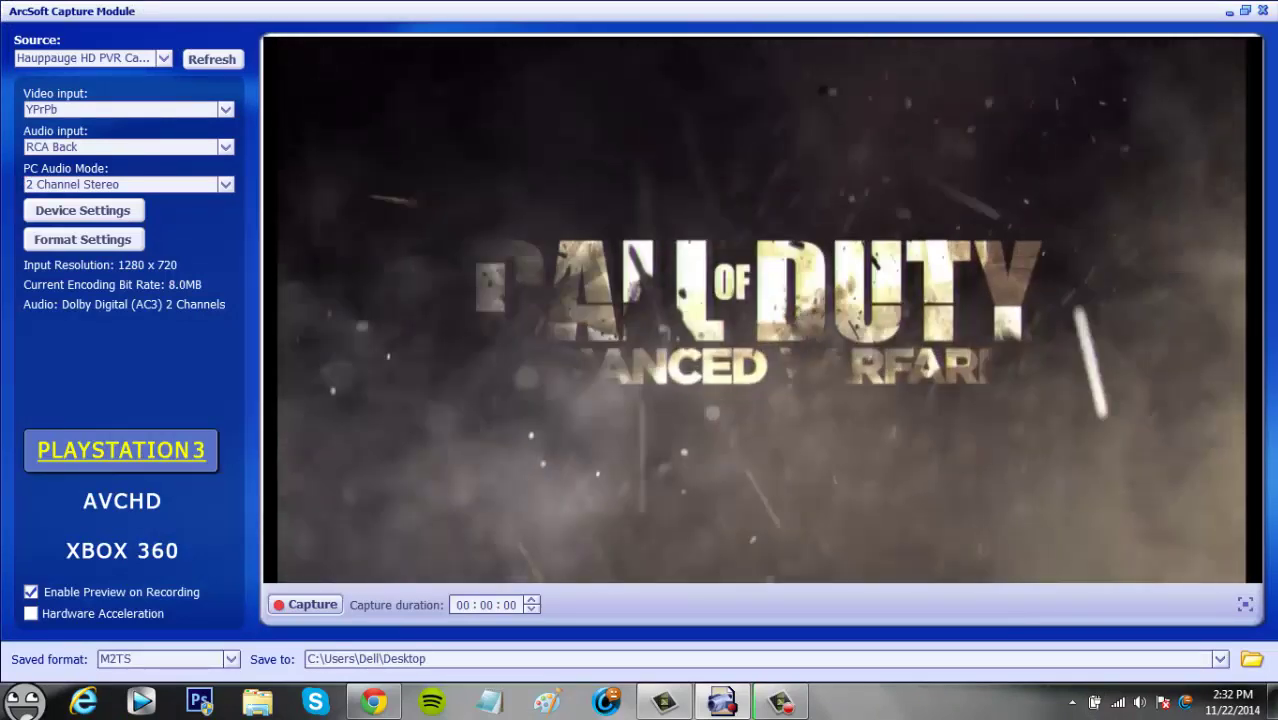
{"action": "left_click", "coordinate": [724, 703]}
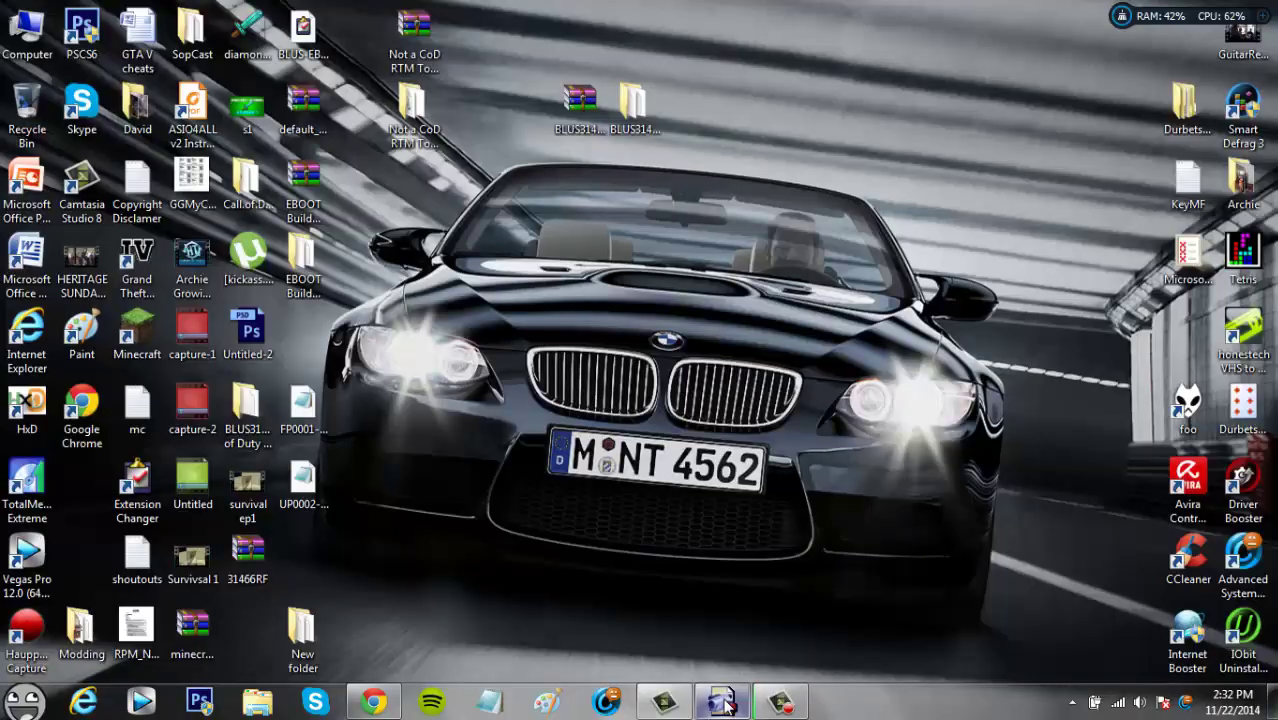
{"action": "left_click", "coordinate": [724, 703]}
{"action": "left_click", "coordinate": [780, 703]}
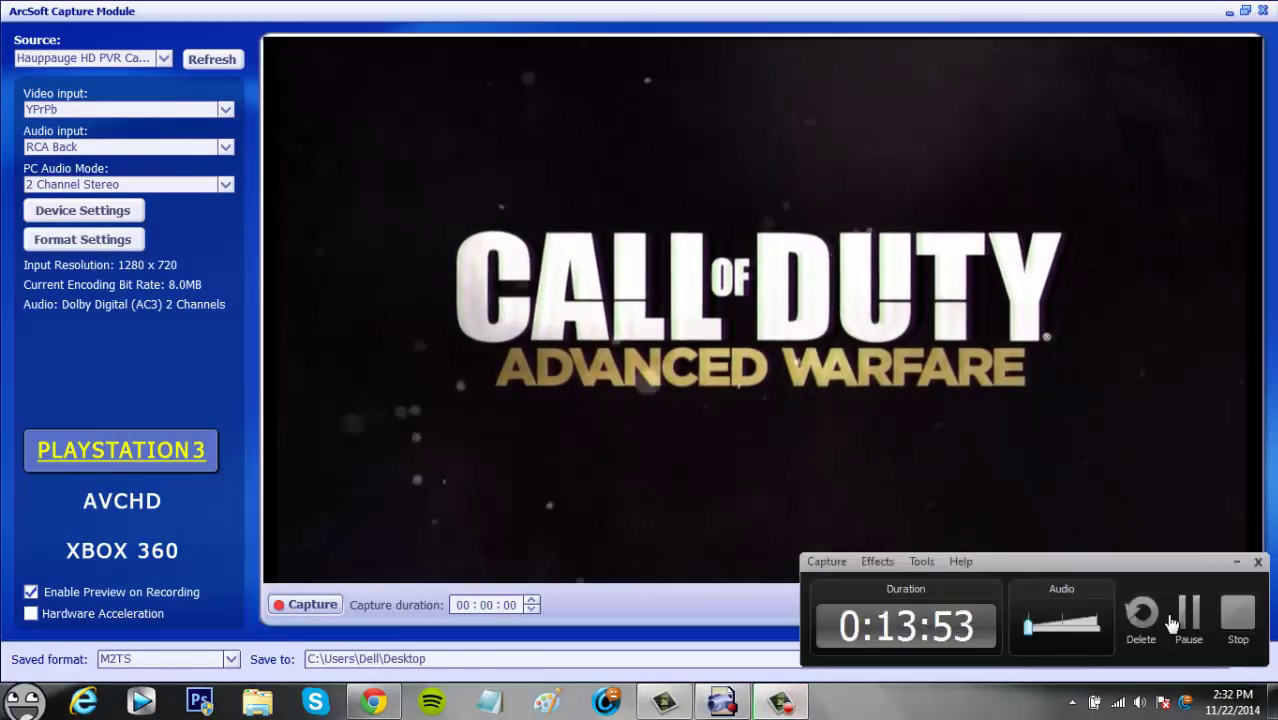